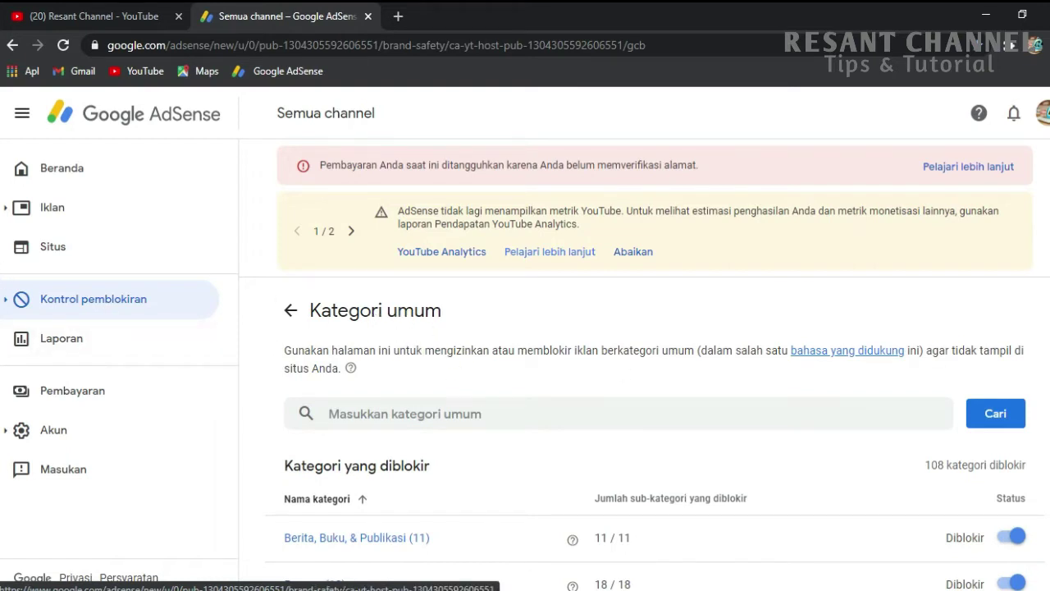
# Examine the blocked categories and the Semua kategori list with their blocking status on the AdSense Kategori umum page.
pyautogui.scroll(-3, 2, 228)
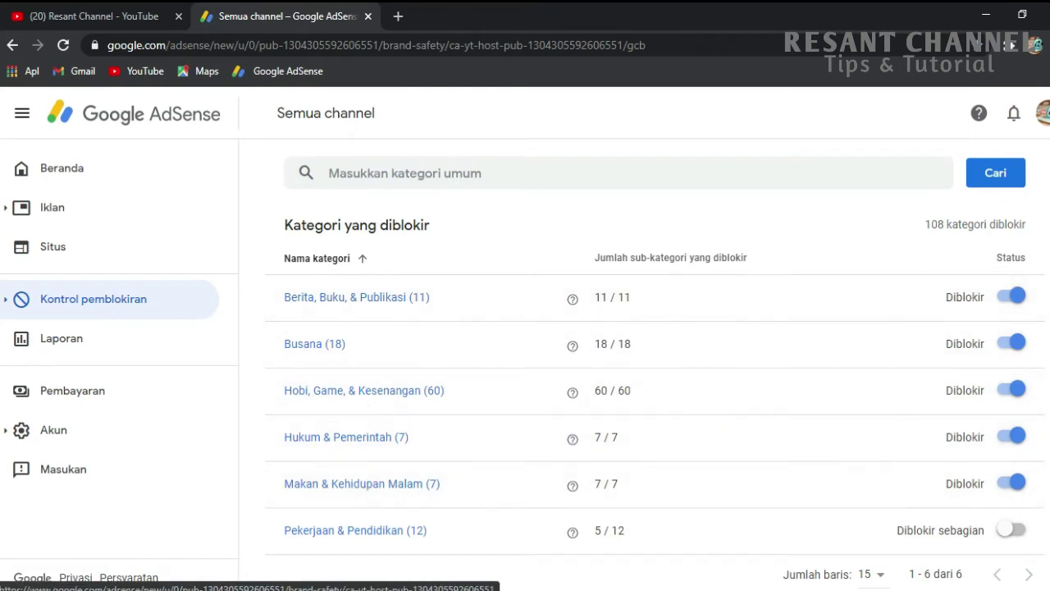
pyautogui.scroll(-1, 2, 291)
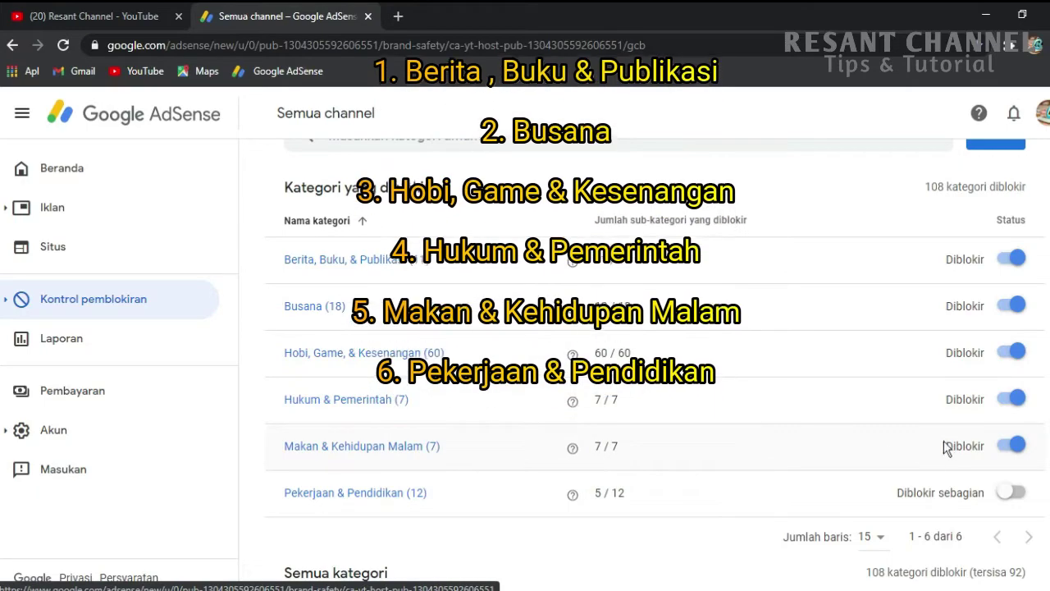
pyautogui.scroll(-4, 1, 386)
pyautogui.scroll(-2, 2, 434)
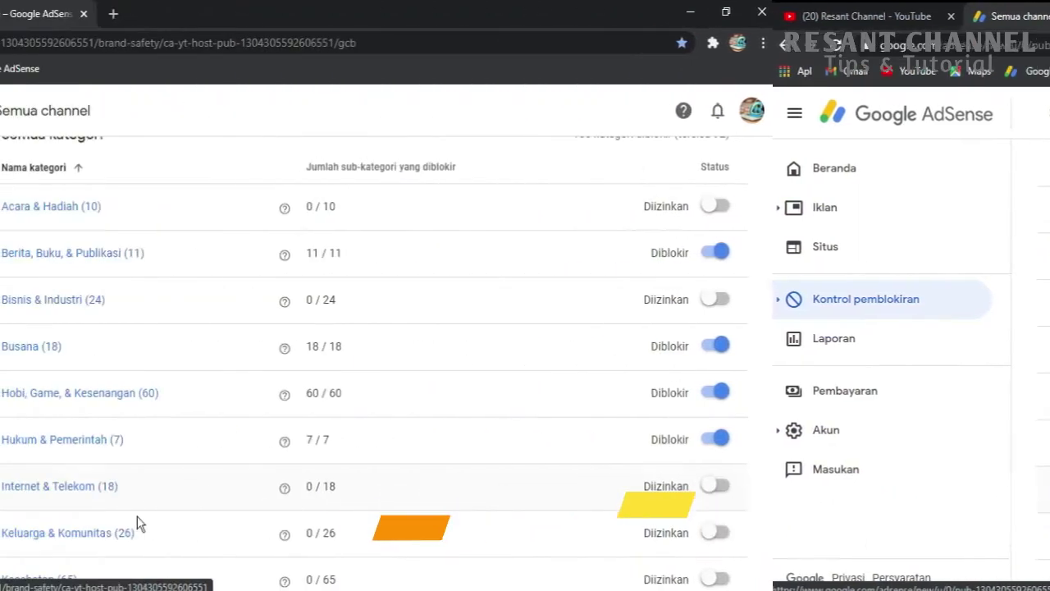
pyautogui.scroll(-2, 1, 430)
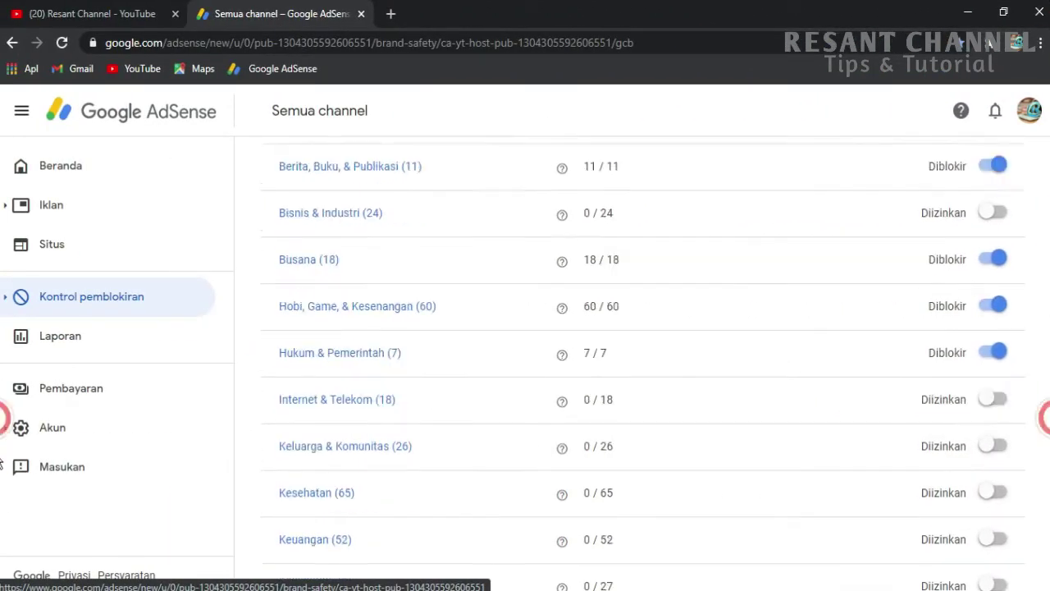
pyautogui.scroll(-2, 2, 484)
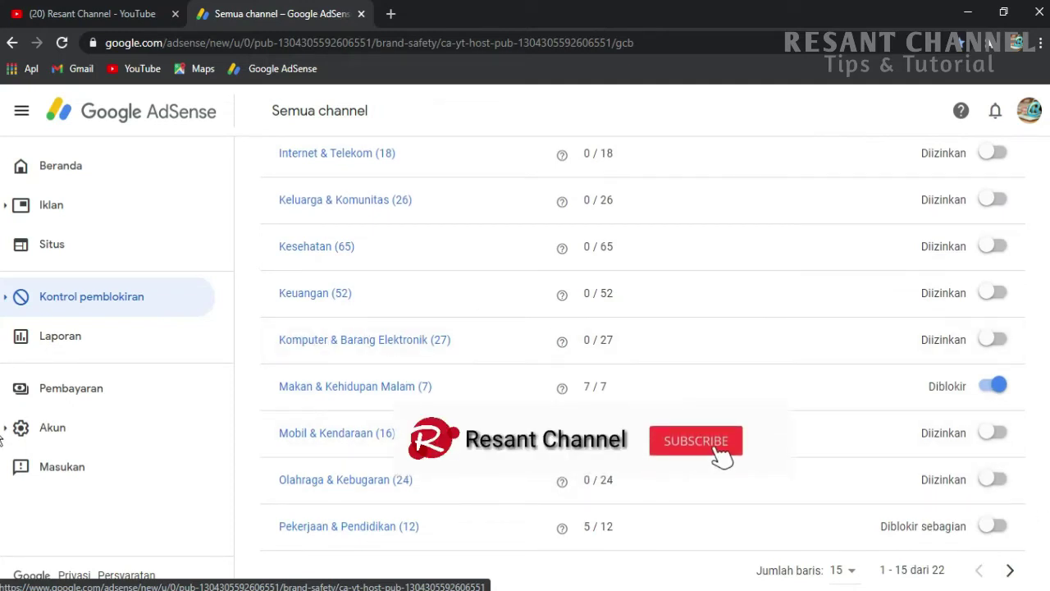
pyautogui.scroll(-1, 2, 461)
pyautogui.scroll(-3, 2, 460)
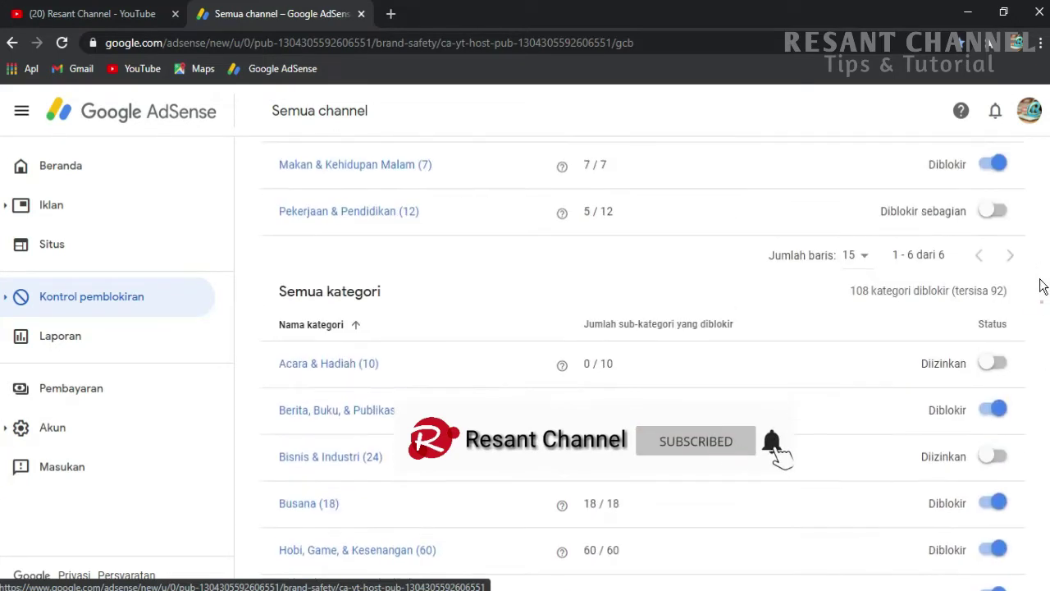
pyautogui.moveTo(275, 291); pyautogui.dragTo(1029, 291)
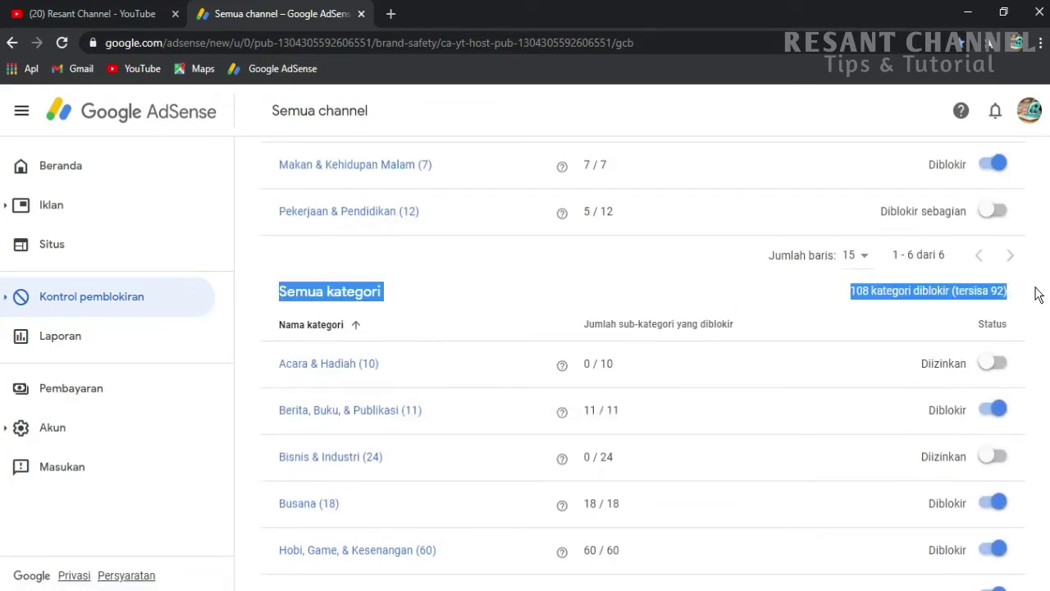
pyautogui.click(1036, 294)
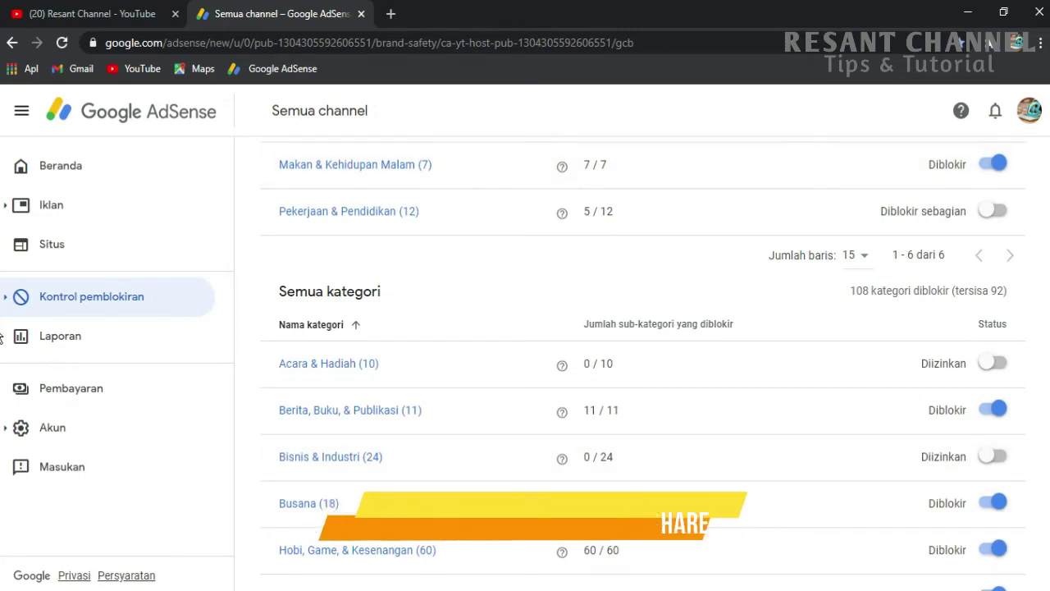
pyautogui.scroll(1, 2, 321)
pyautogui.scroll(4, 1037, 234)
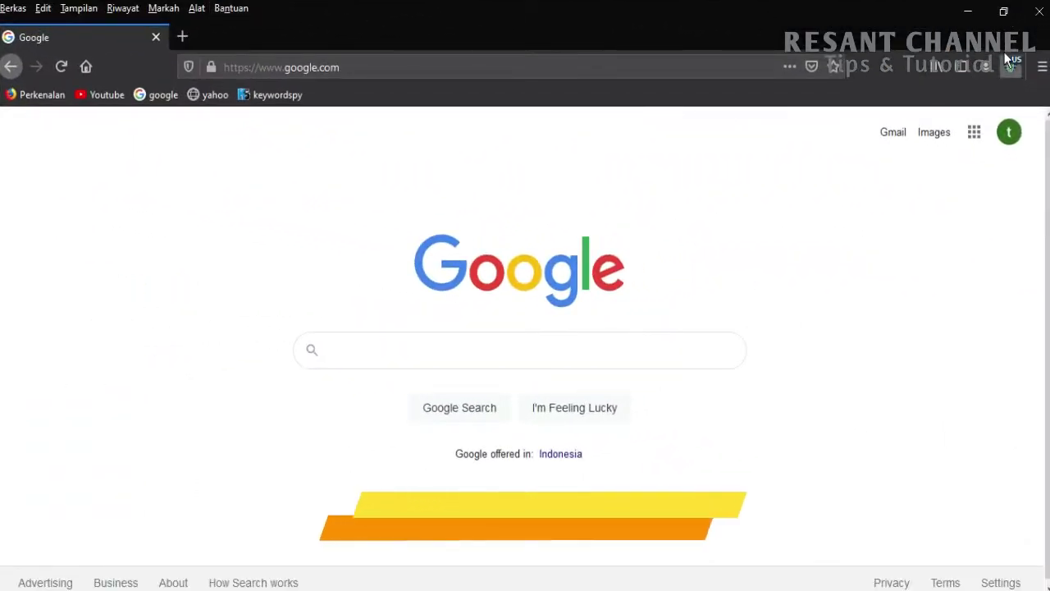
# Switch to Firefox, check the Browsec VPN location, and open the keywordspy site.
pyautogui.click(1013, 68)
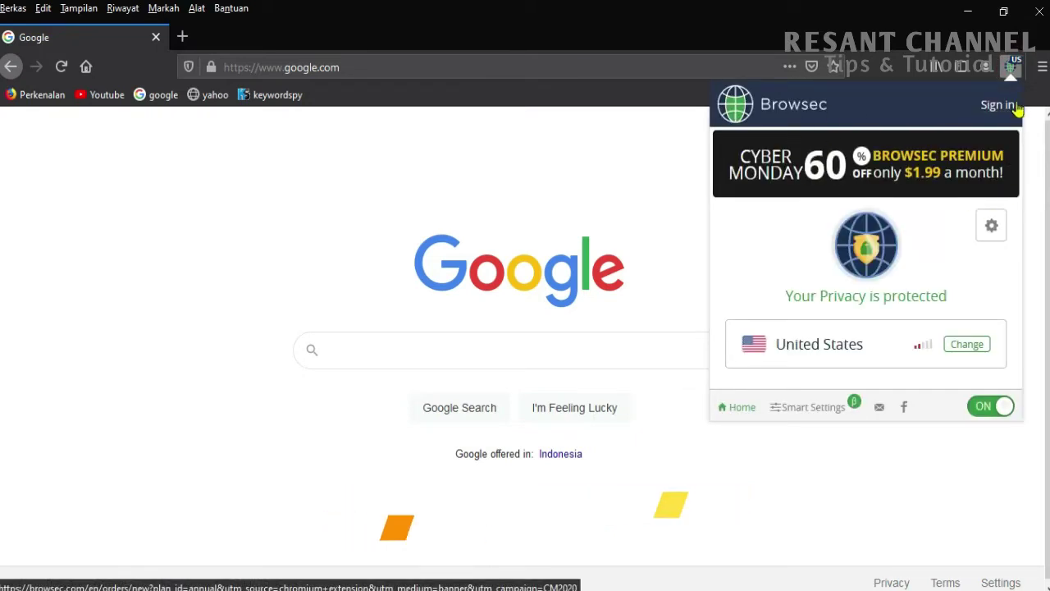
pyautogui.click(1015, 64)
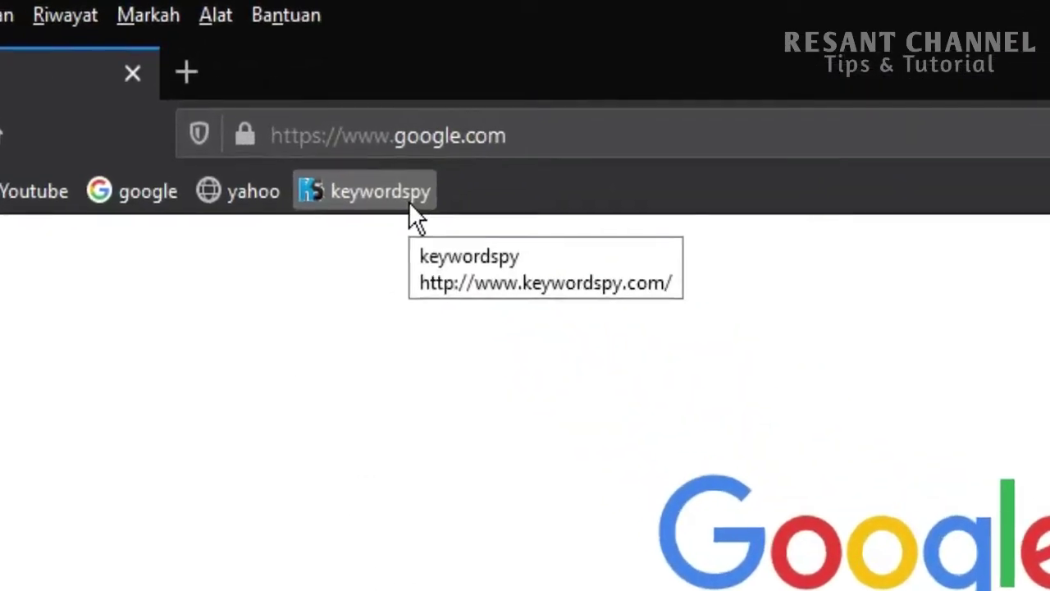
pyautogui.click(410, 201)
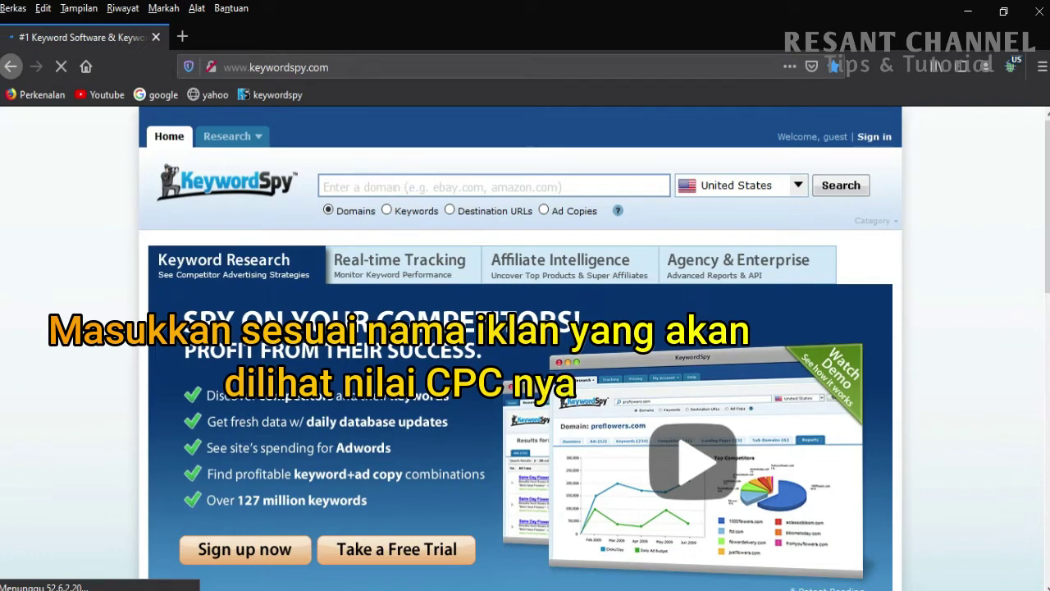
# Search KeywordSpy for the keyword "berita buku dan publikasi" in United States and review its keyword statistics.
pyautogui.click(550, 492)
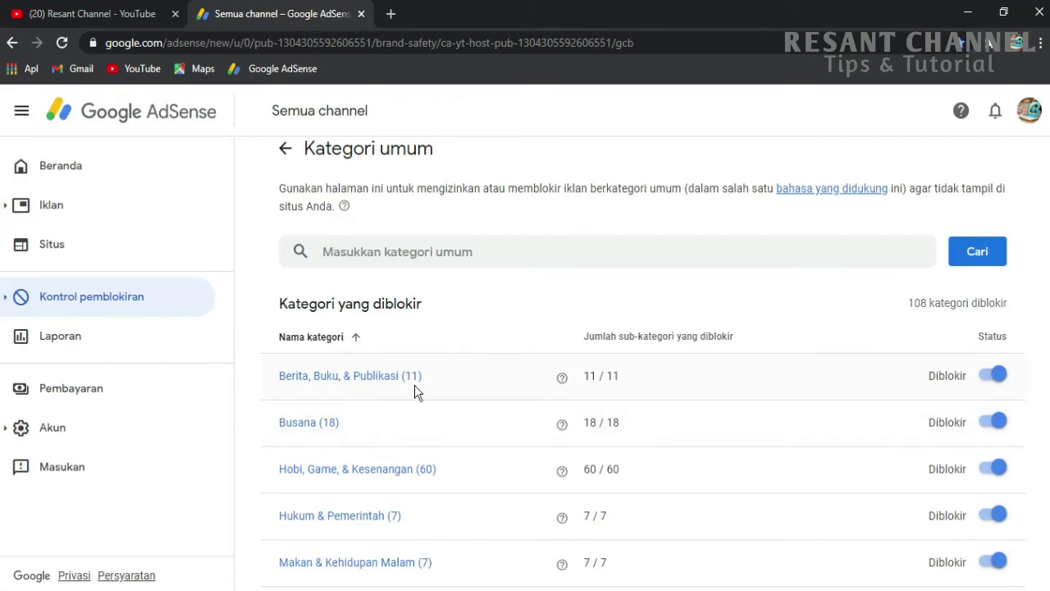
pyautogui.hotkey('alt', 'Tab')
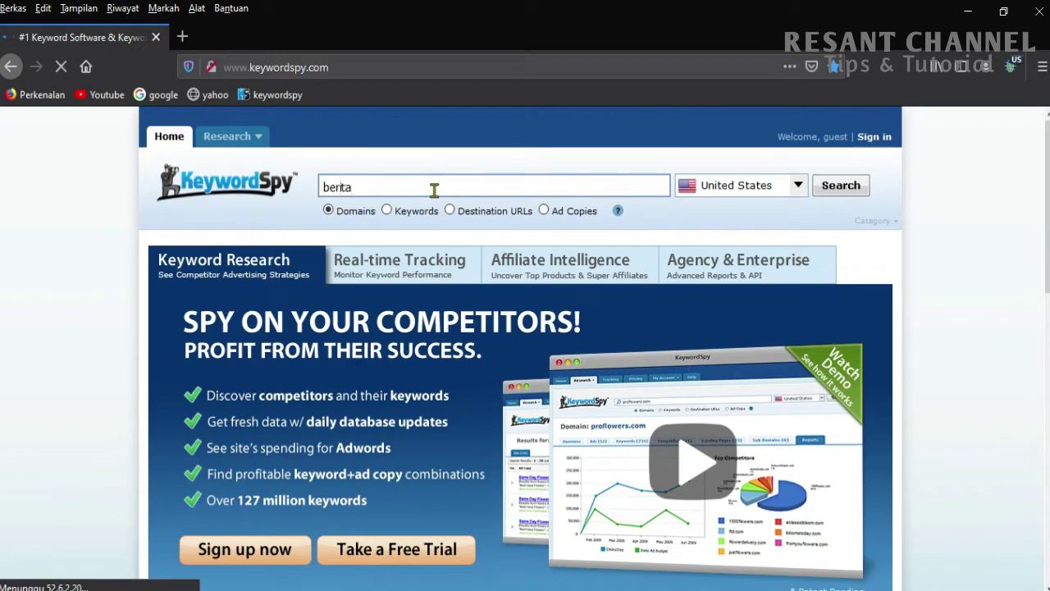
pyautogui.write('buku')
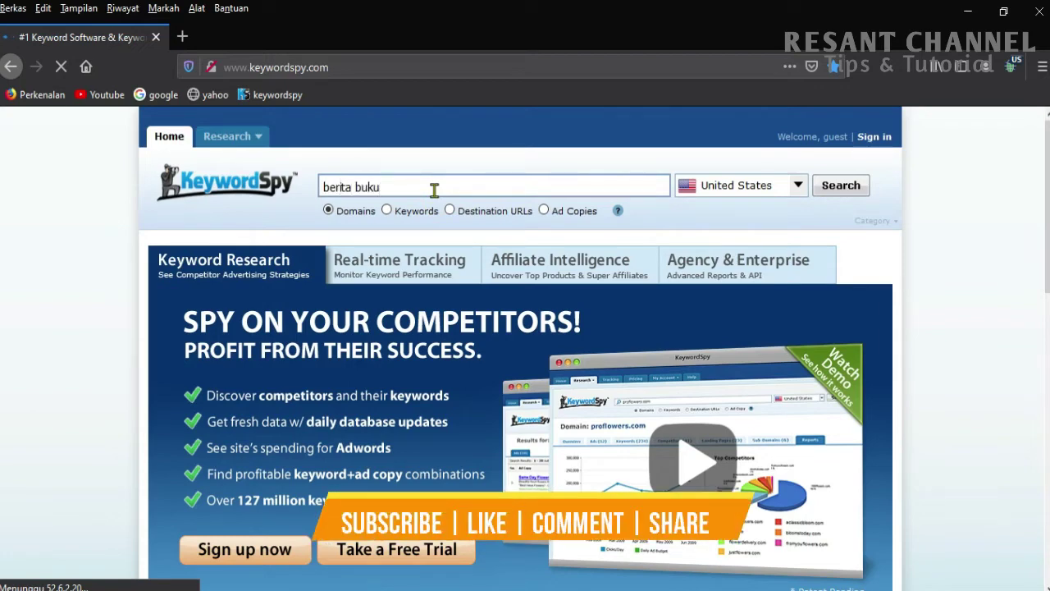
pyautogui.write(' dan publikasi')
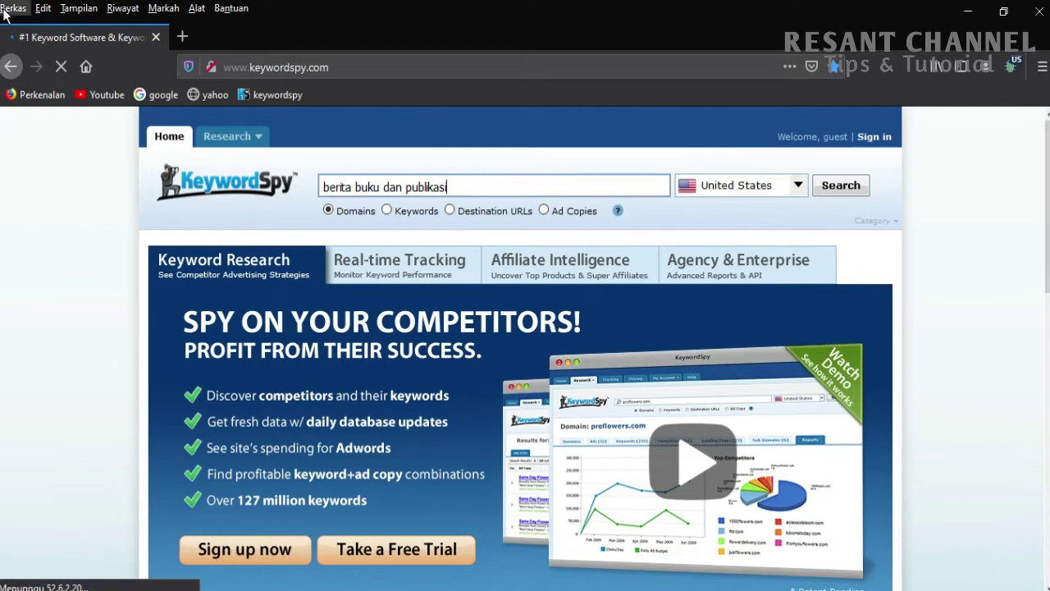
pyautogui.click(834, 190)
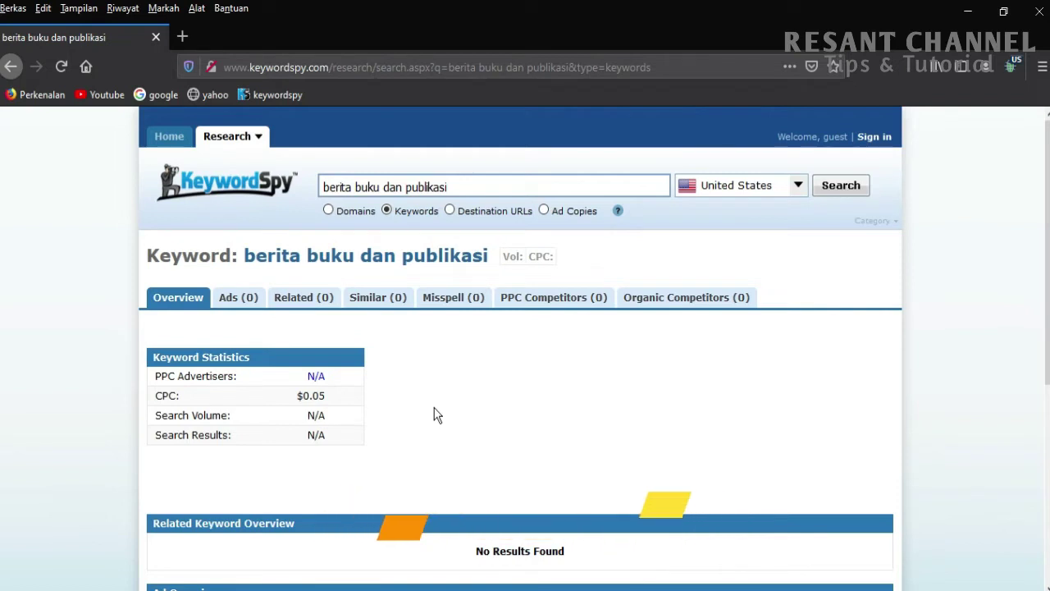
pyautogui.scroll(-2, 549, 443)
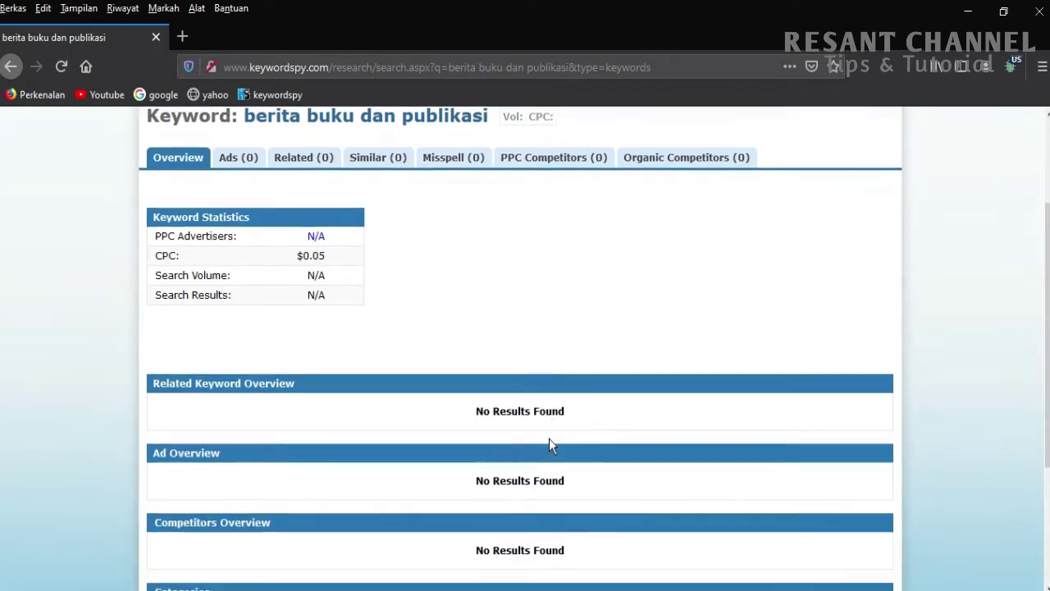
pyautogui.scroll(2, 549, 427)
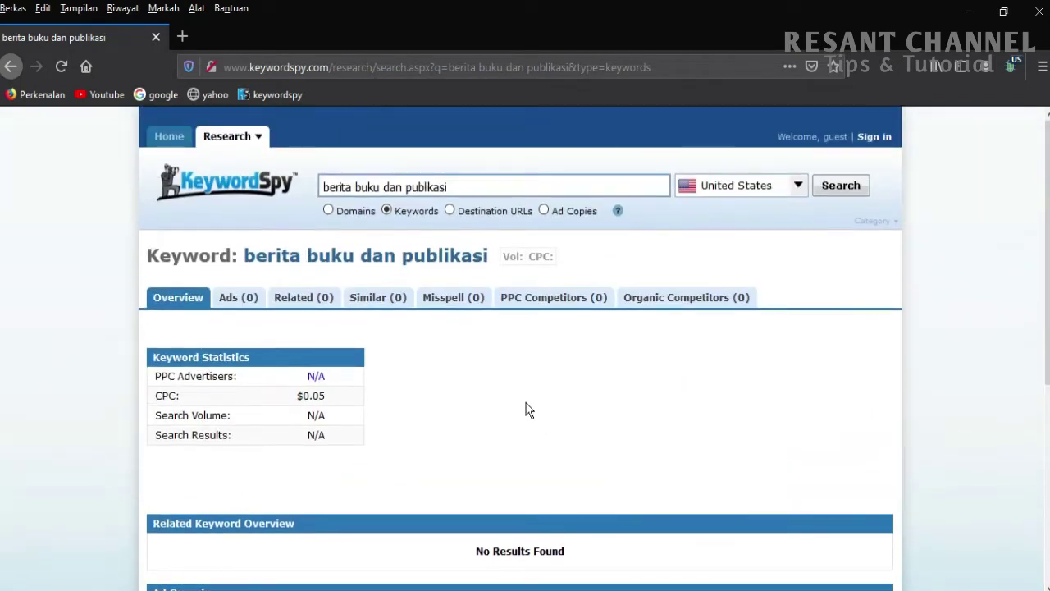
# Check the next blocked category in AdSense and search KeywordSpy for the keyword "busana".
pyautogui.click(617, 211)
pyautogui.click(862, 513)
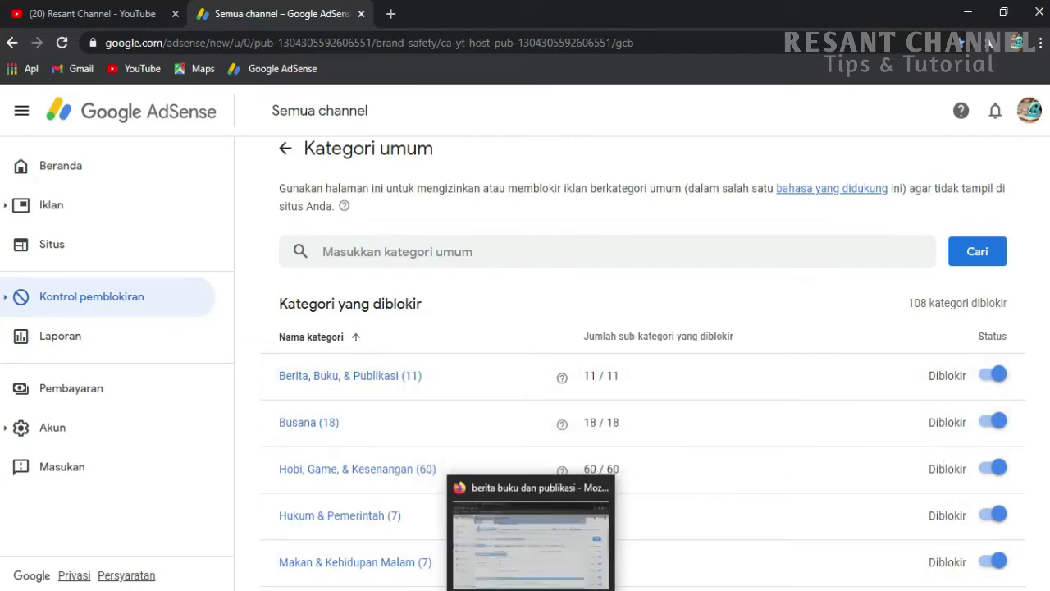
pyautogui.click(534, 542)
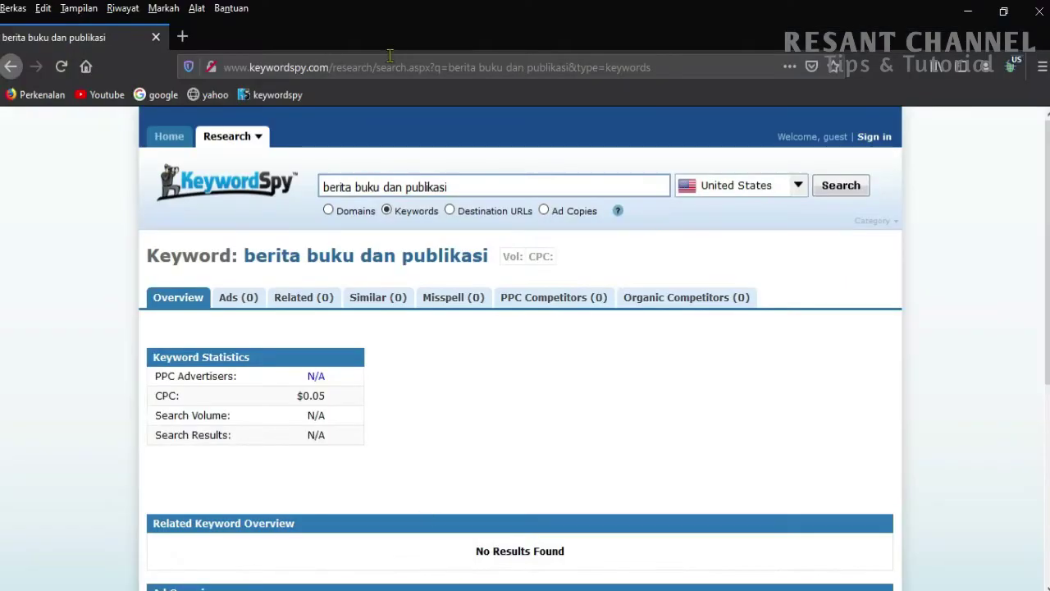
pyautogui.moveTo(468, 189); pyautogui.dragTo(320, 187)
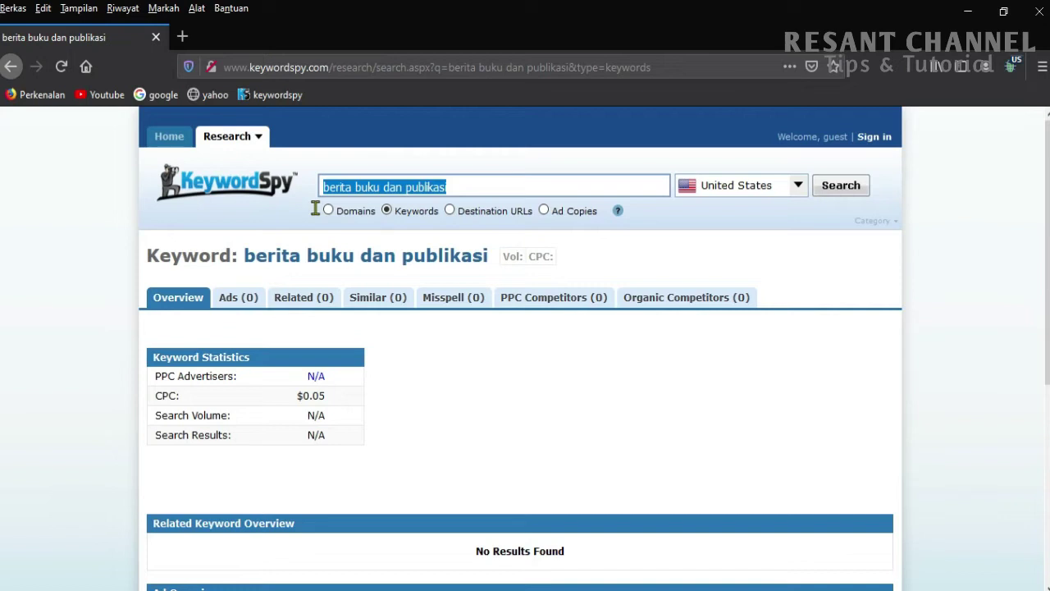
pyautogui.write('busana')
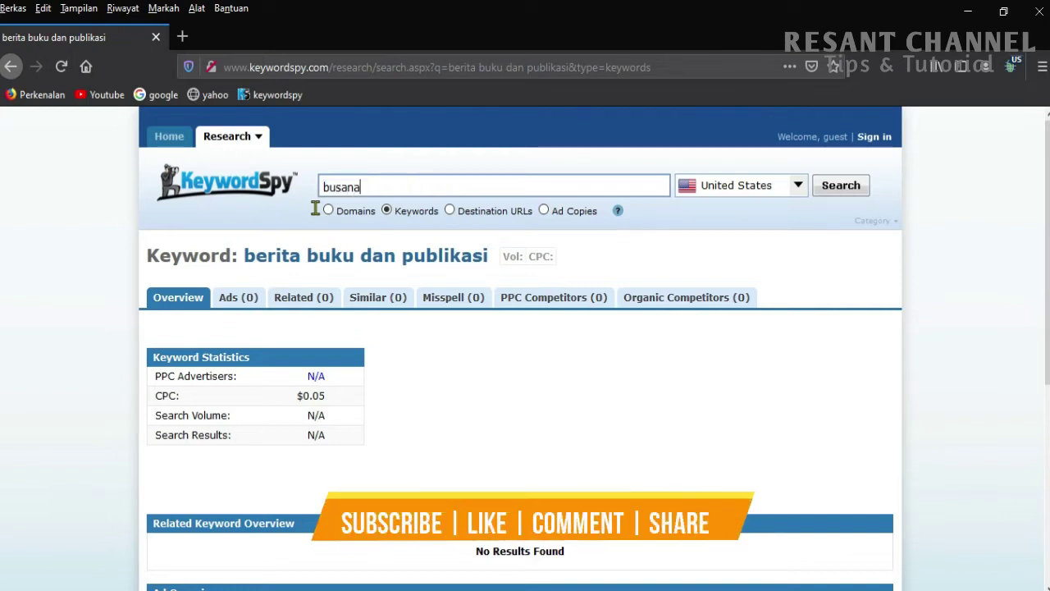
pyautogui.press('Return')
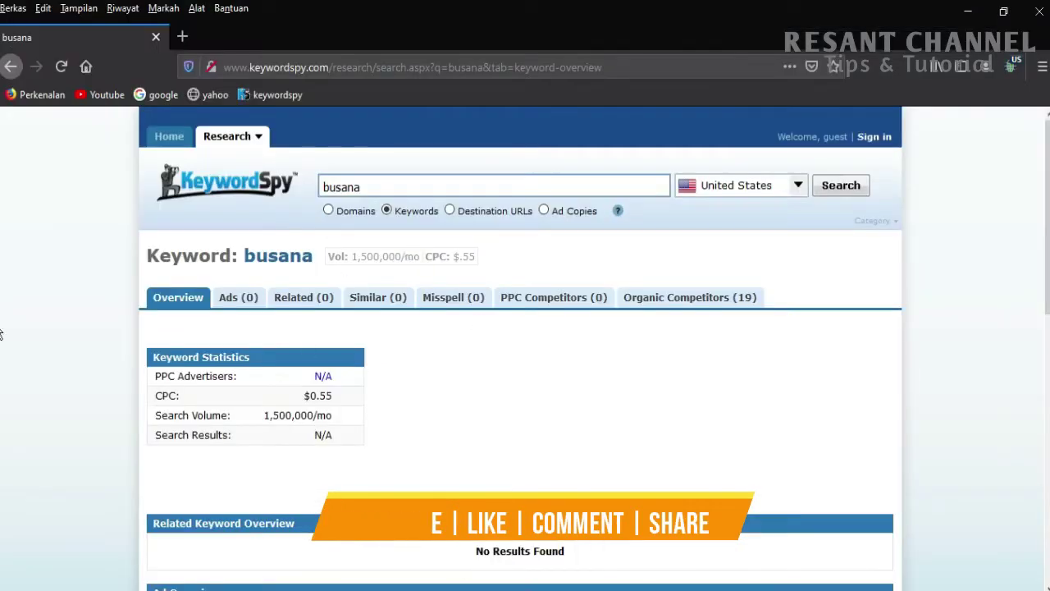
# Search KeywordSpy for the keyword "hobi game dan kesenangan" to look up its CPC.
pyautogui.moveTo(378, 187); pyautogui.dragTo(312, 186)
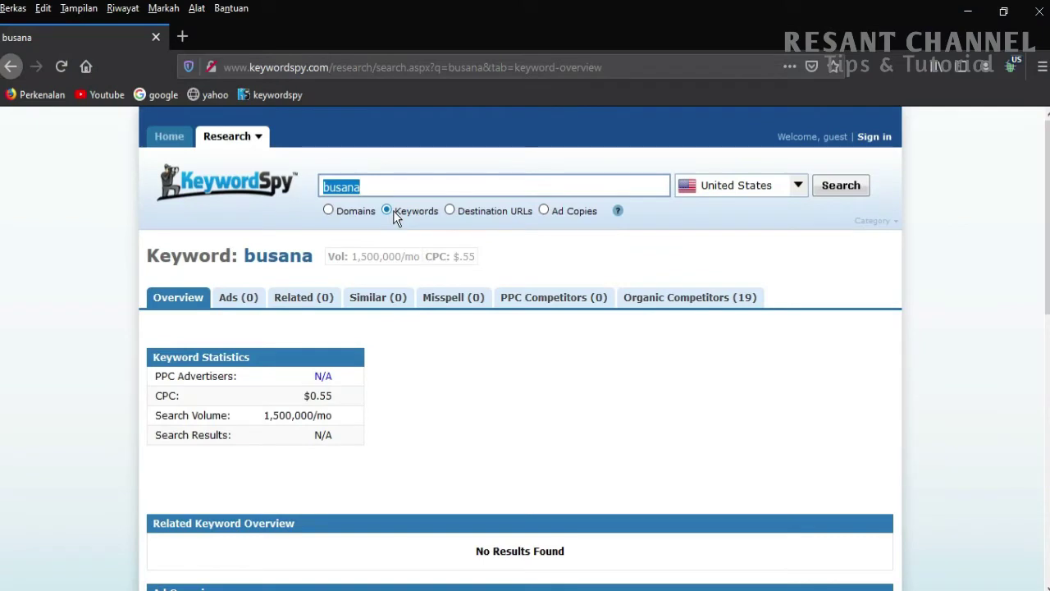
pyautogui.write('hobi gam')
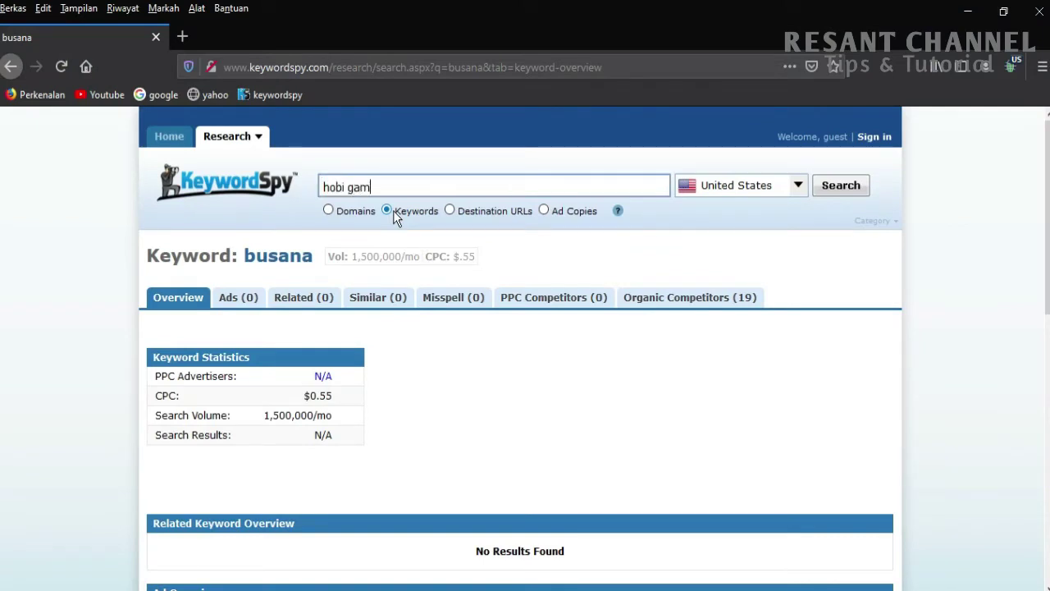
pyautogui.write('e dan kesenga')
pyautogui.press('BackSpace')
pyautogui.press('BackSpace')
pyautogui.press('BackSpace')
pyautogui.write('nangan')
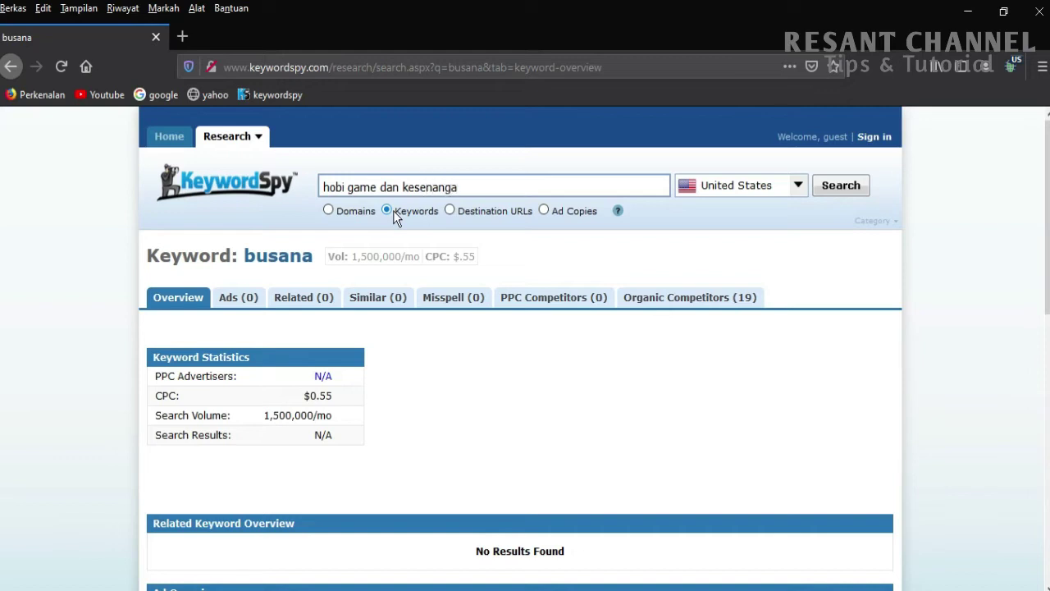
pyautogui.press('Return')
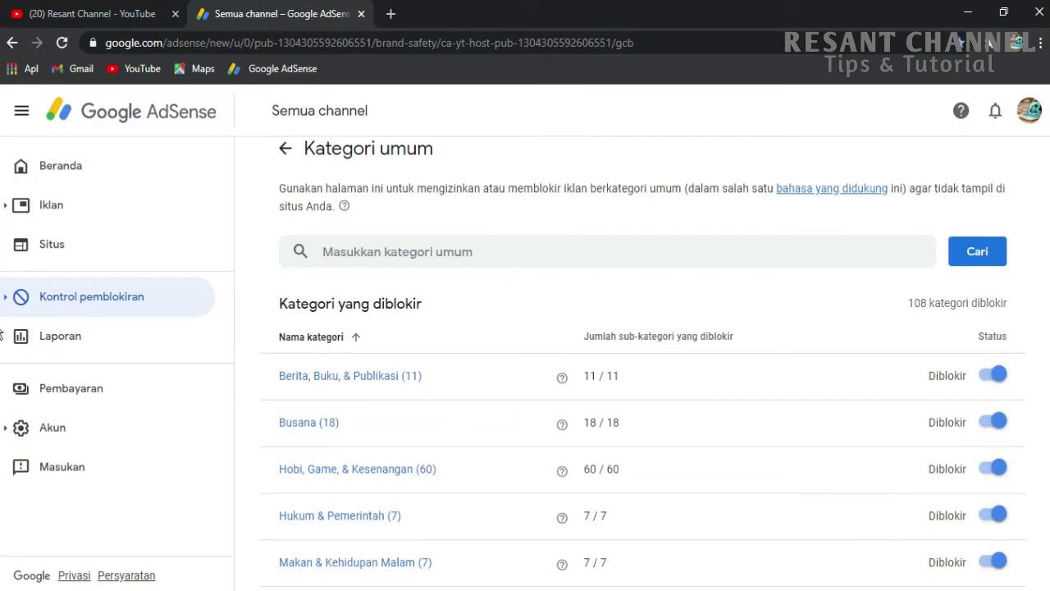
# Pick Bisnis & Industri from AdSense's Semua kategori list, look up "bisnis dan industri" in KeywordSpy, and return to AdSense.
pyautogui.scroll(-4, 1046, 287)
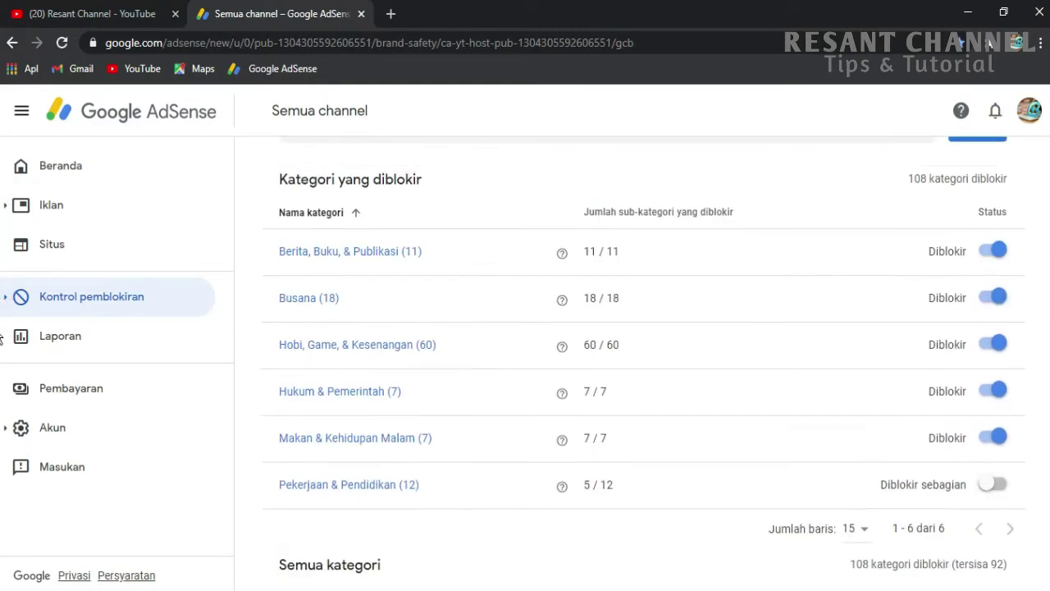
pyautogui.scroll(-2, 2, 440)
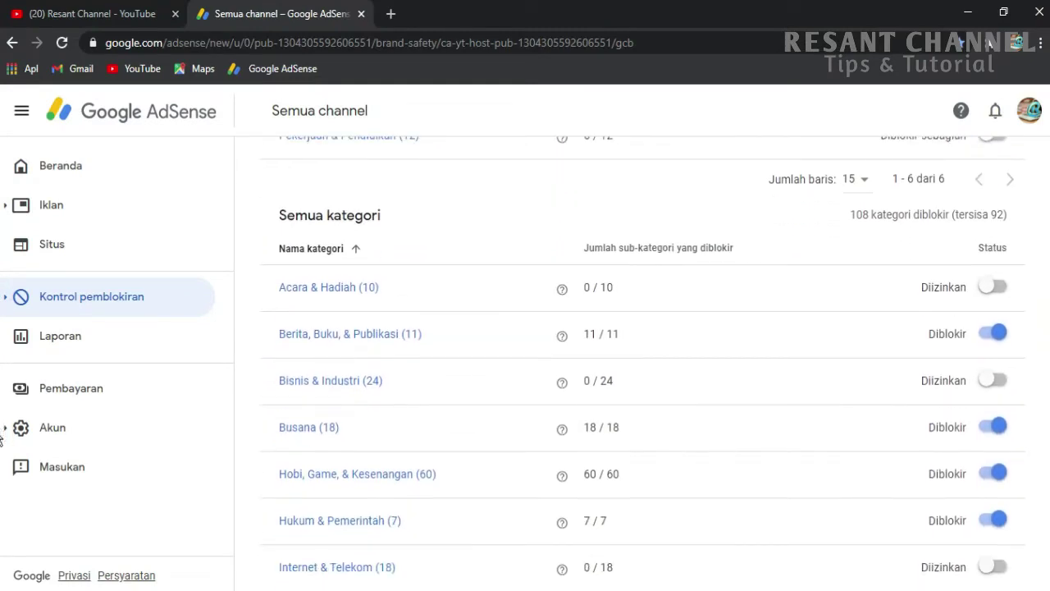
pyautogui.click(0, 430)
pyautogui.moveTo(509, 590)
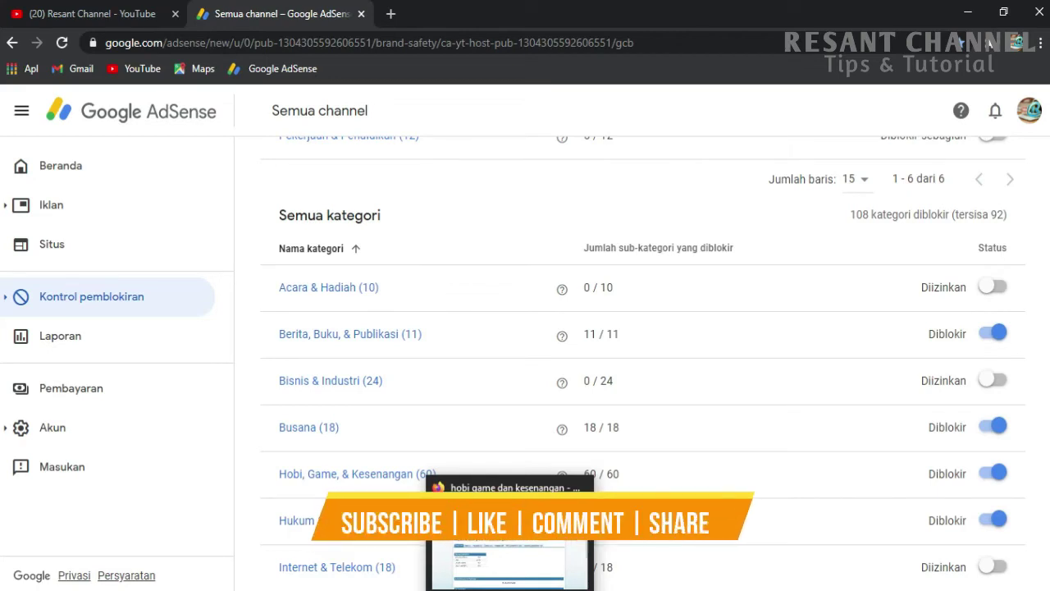
pyautogui.click(509, 562)
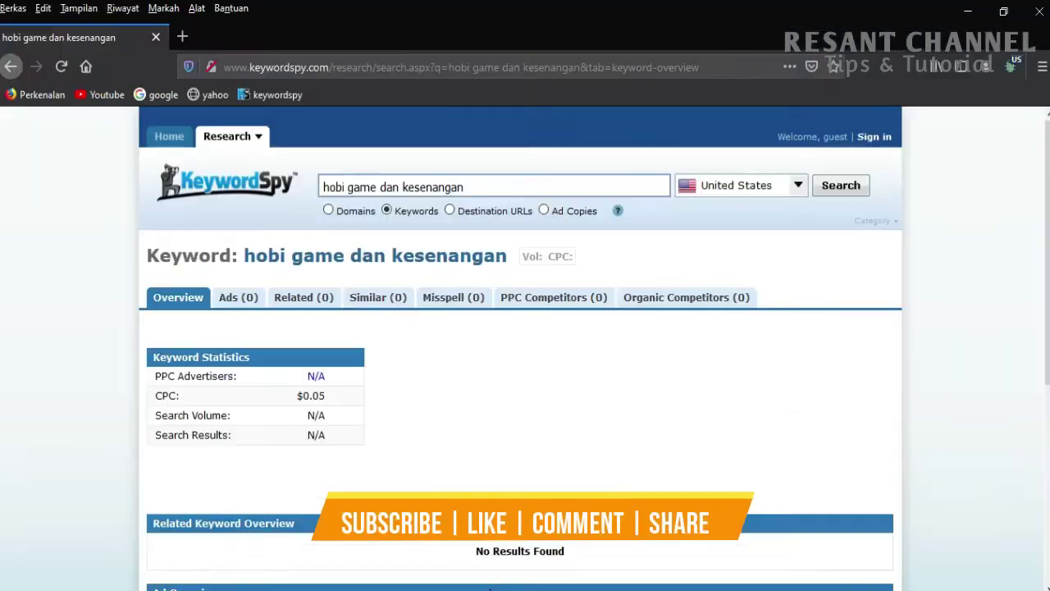
pyautogui.tripleClick(476, 184)
pyautogui.write('bisnis dan in')
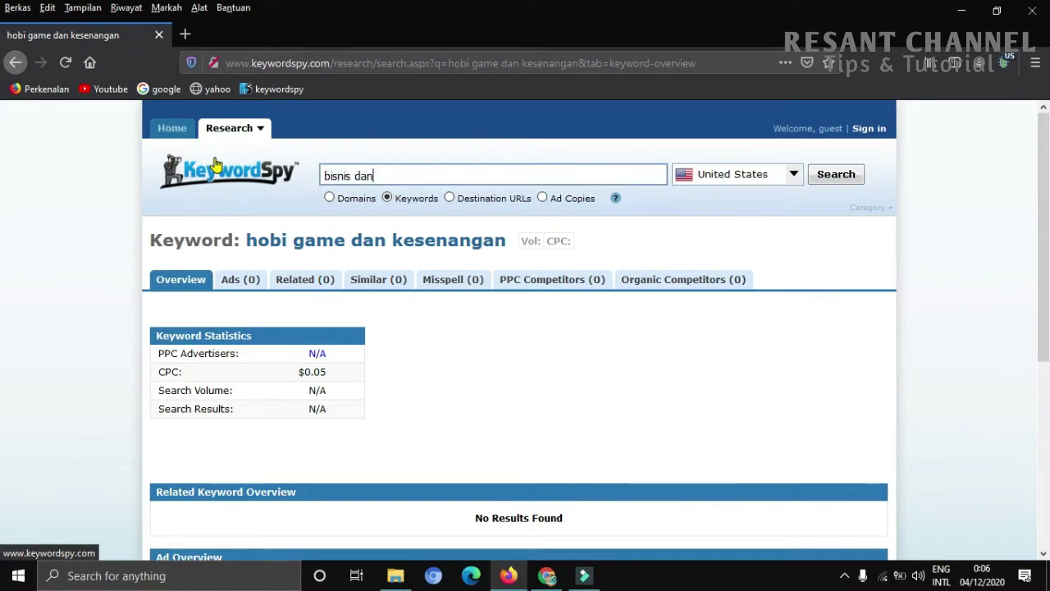
pyautogui.write('dustri')
pyautogui.press('Return')
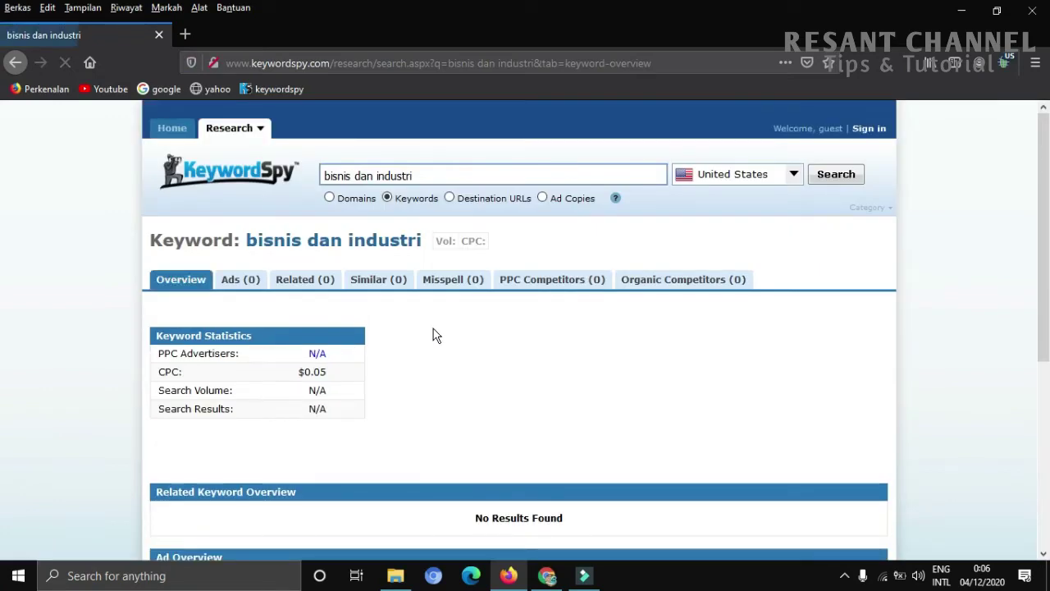
pyautogui.hotkey('alt', 'Tab')
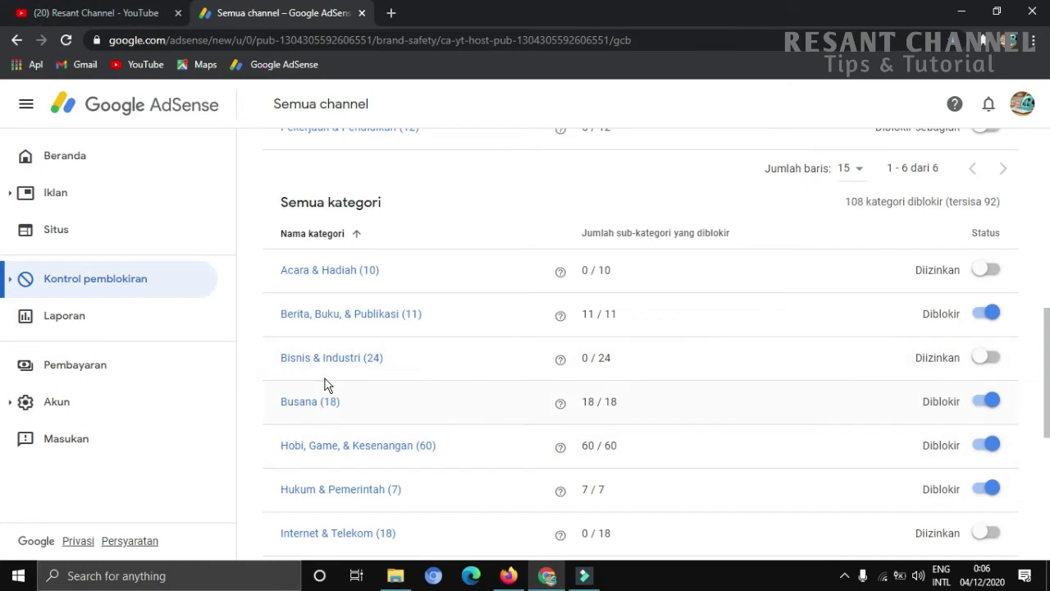
# Switch to KeywordSpy, look up the CPC of the shorter keyword "bisnis" in United States, and return to the AdSense category list.
pyautogui.click(508, 575)
pyautogui.doubleClick(365, 176)
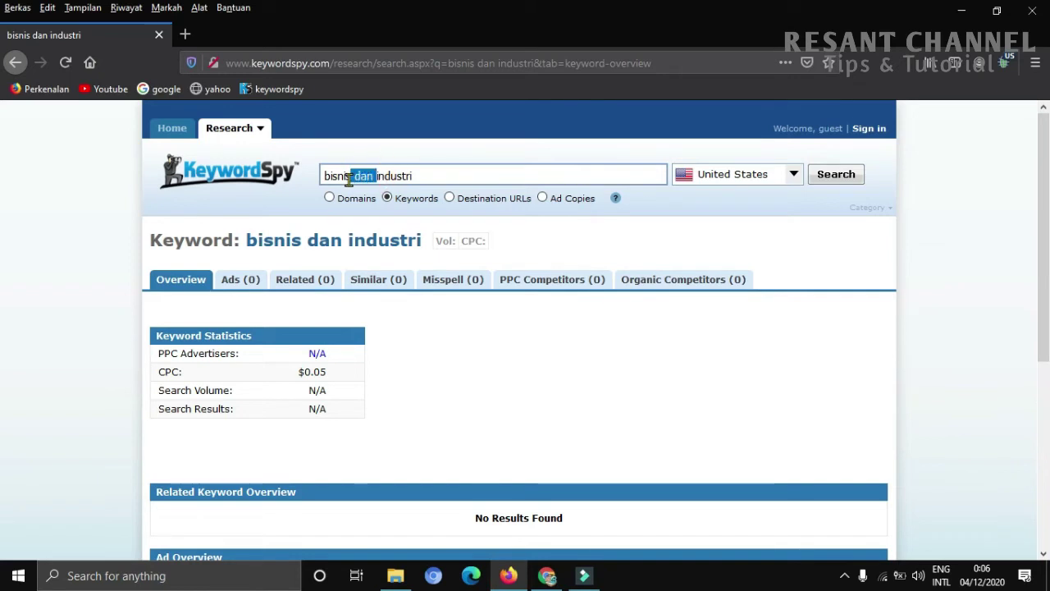
pyautogui.press('BackSpace')
pyautogui.write('&')
pyautogui.press('Return')
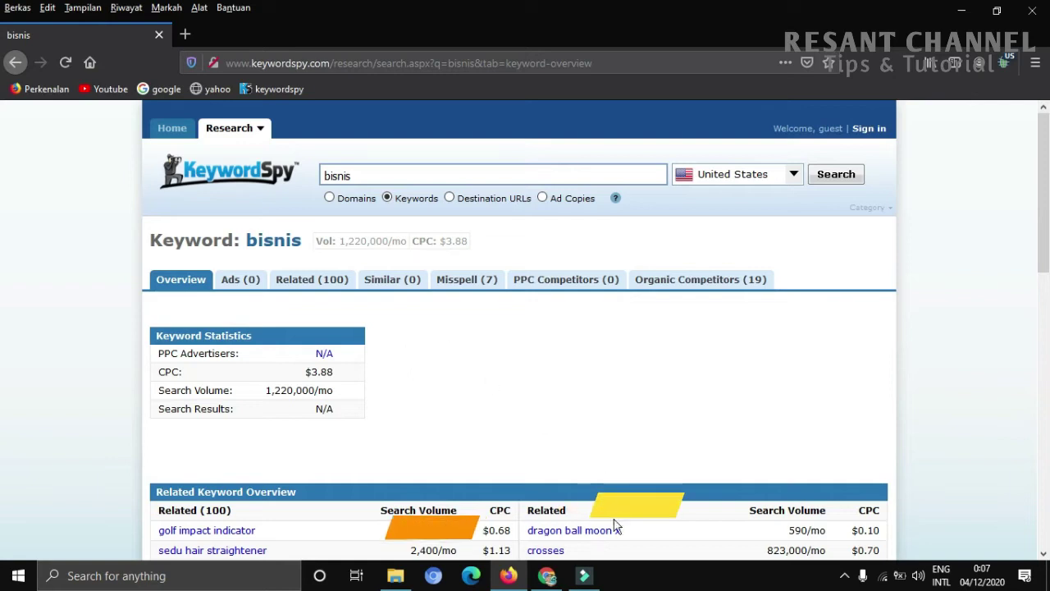
pyautogui.click(543, 577)
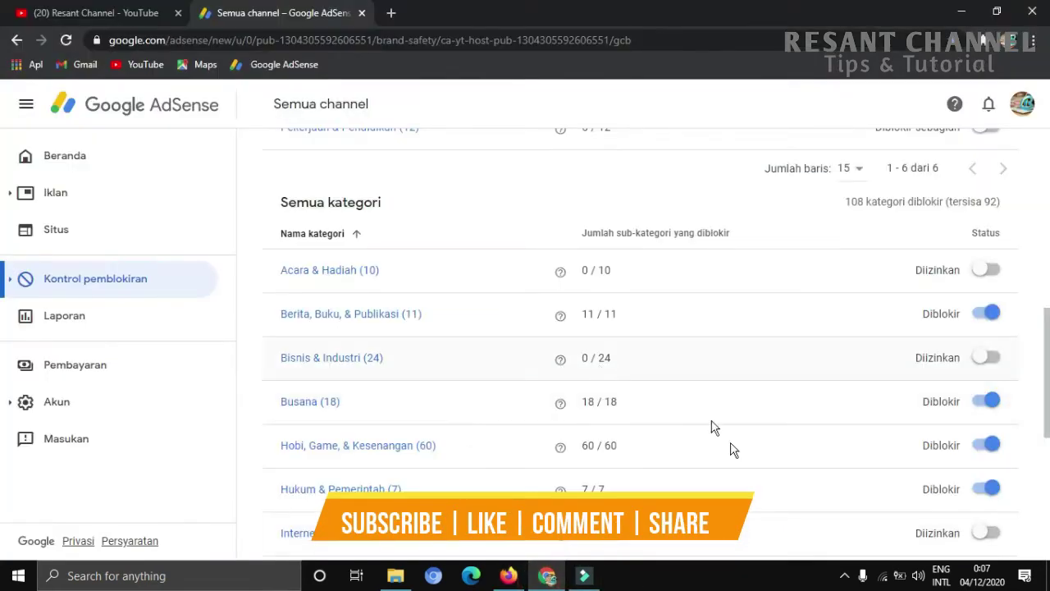
# Pick Internet & Telekom from AdSense's category list, look up the keyword "internet" in KeywordSpy, and return to AdSense.
pyautogui.scroll(-2, 795, 482)
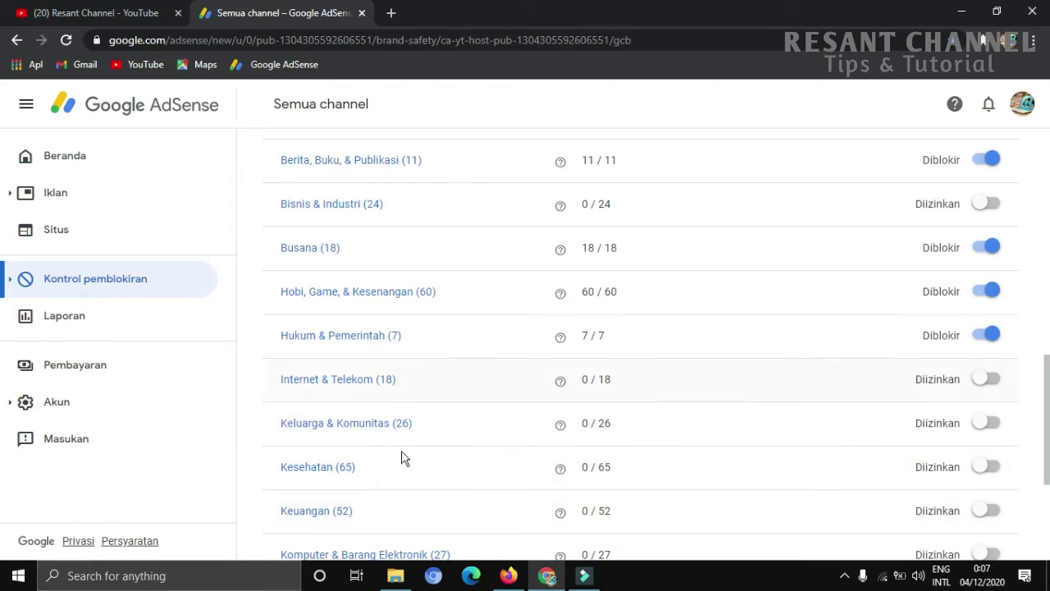
pyautogui.click(515, 572)
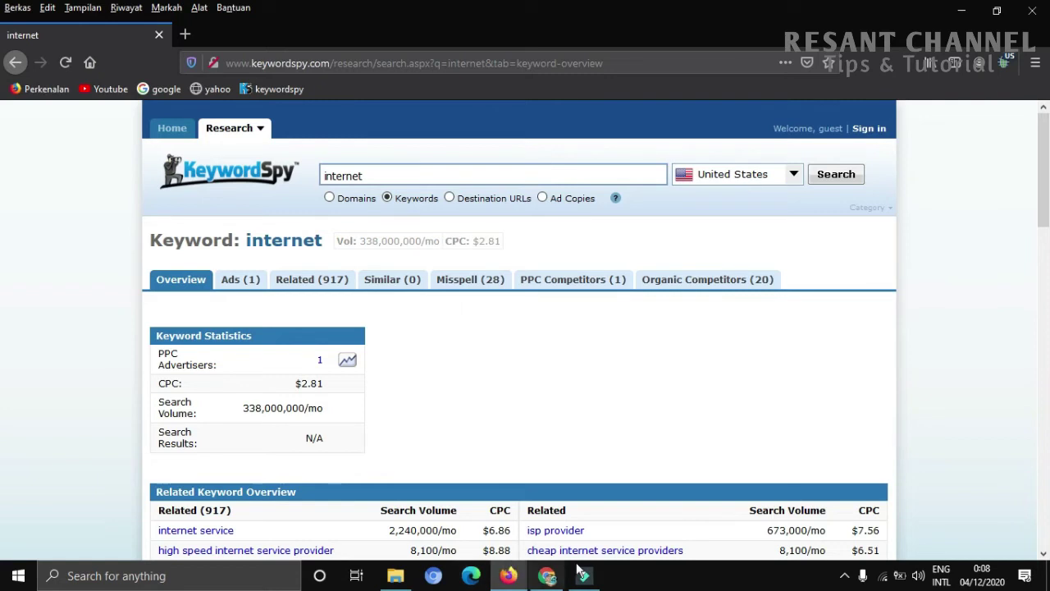
pyautogui.moveTo(551, 580)
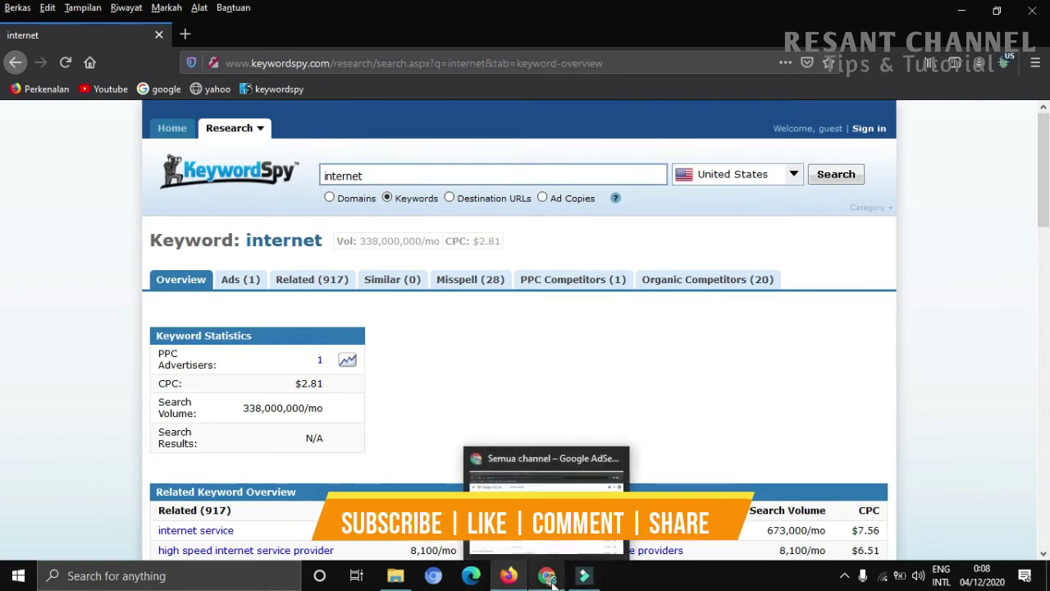
pyautogui.click(546, 484)
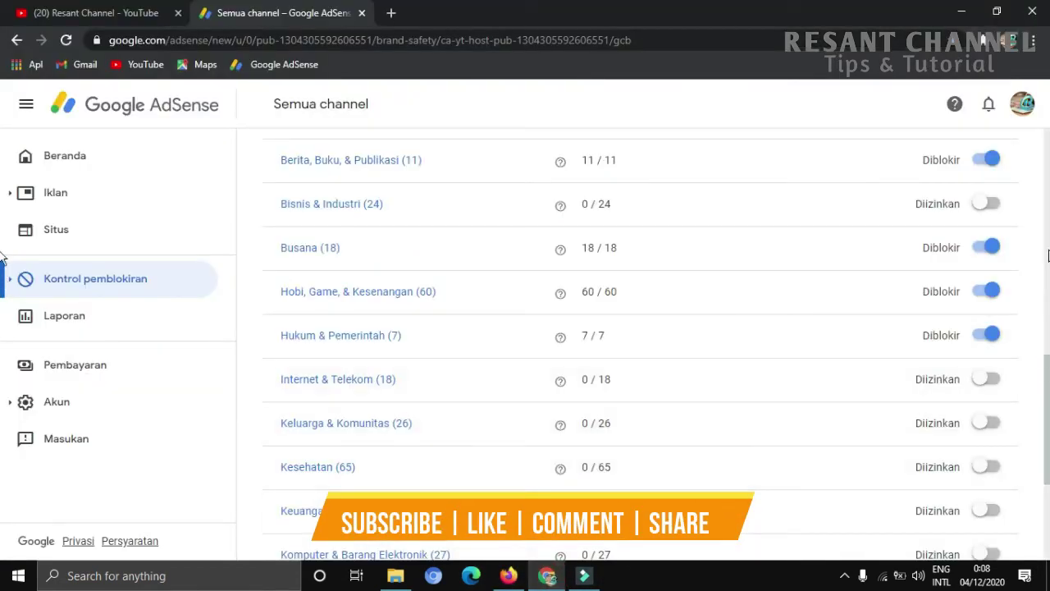
# Open the Acara & Hadiah category in Semua kategori and go into its Acara Liburan & Musiman subcategory.
pyautogui.scroll(-2, 0, 399)
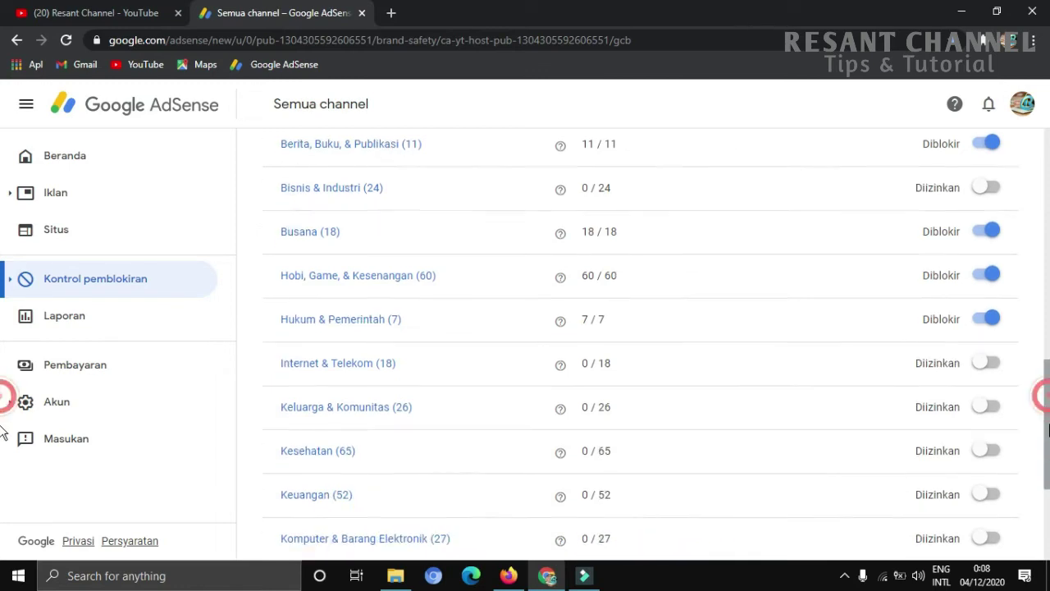
pyautogui.scroll(-5, 2, 454)
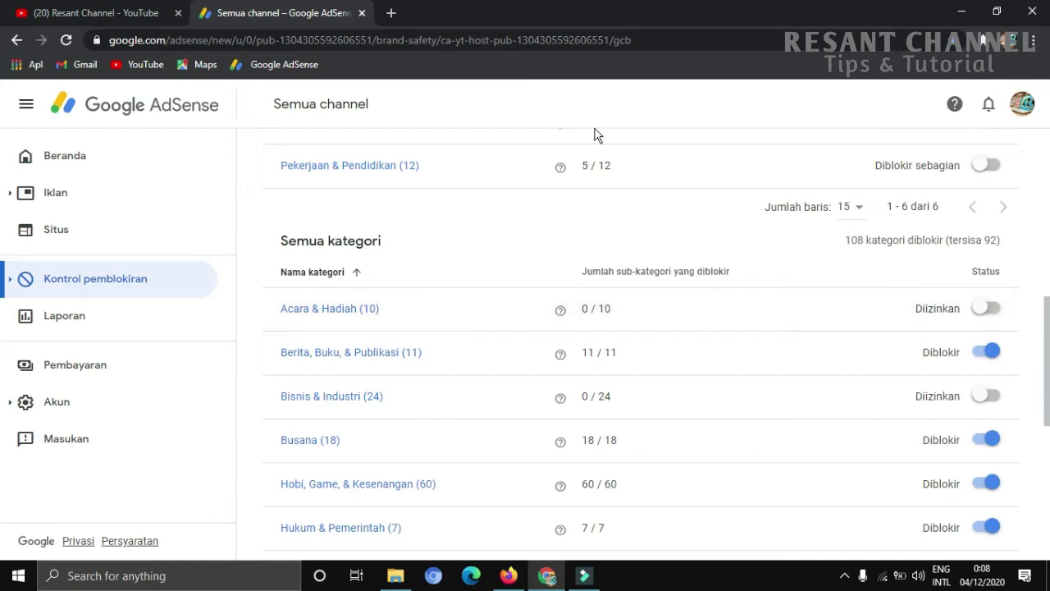
pyautogui.click(334, 310)
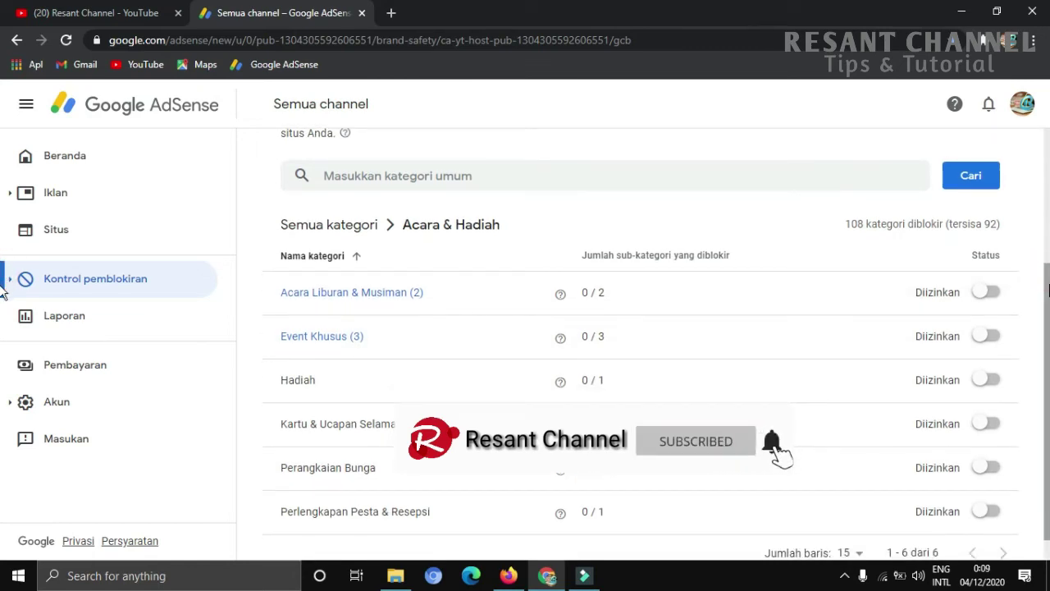
pyautogui.scroll(-1, 1, 291)
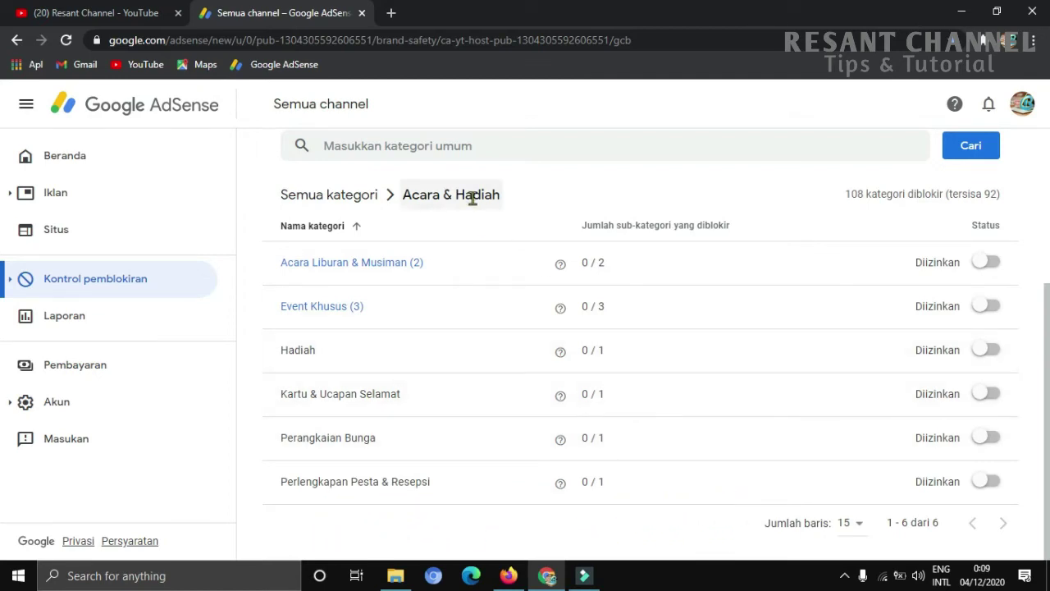
pyautogui.doubleClick(326, 268)
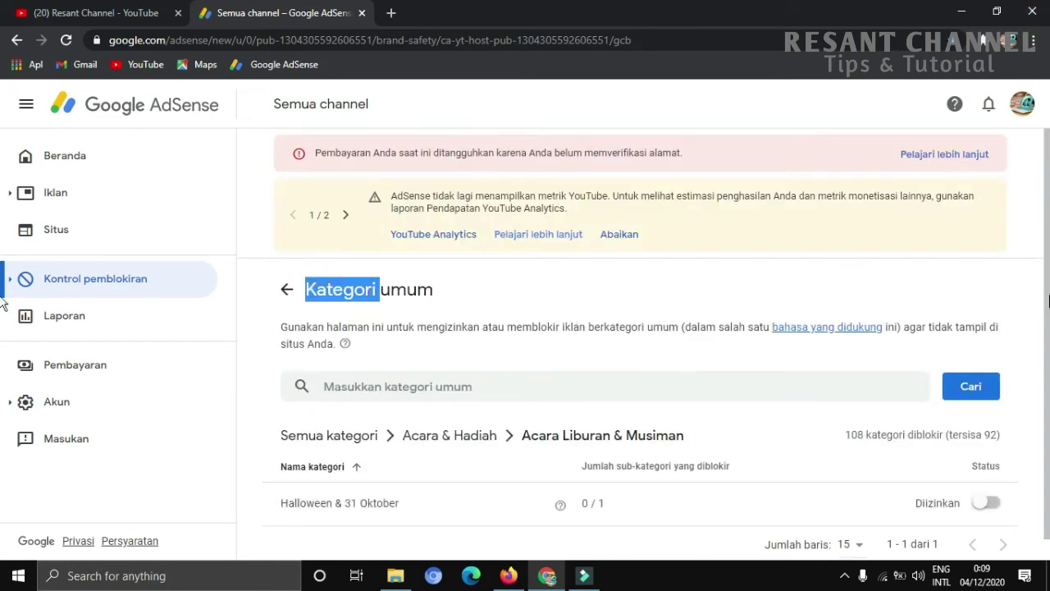
pyautogui.click(319, 292)
pyautogui.scroll(-1, 633, 289)
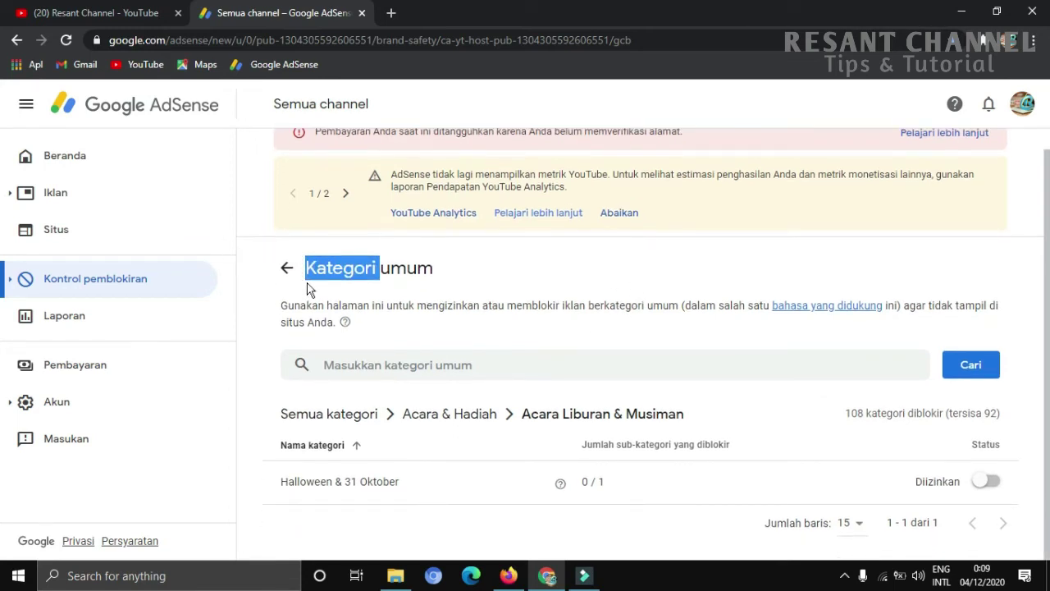
pyautogui.click(287, 269)
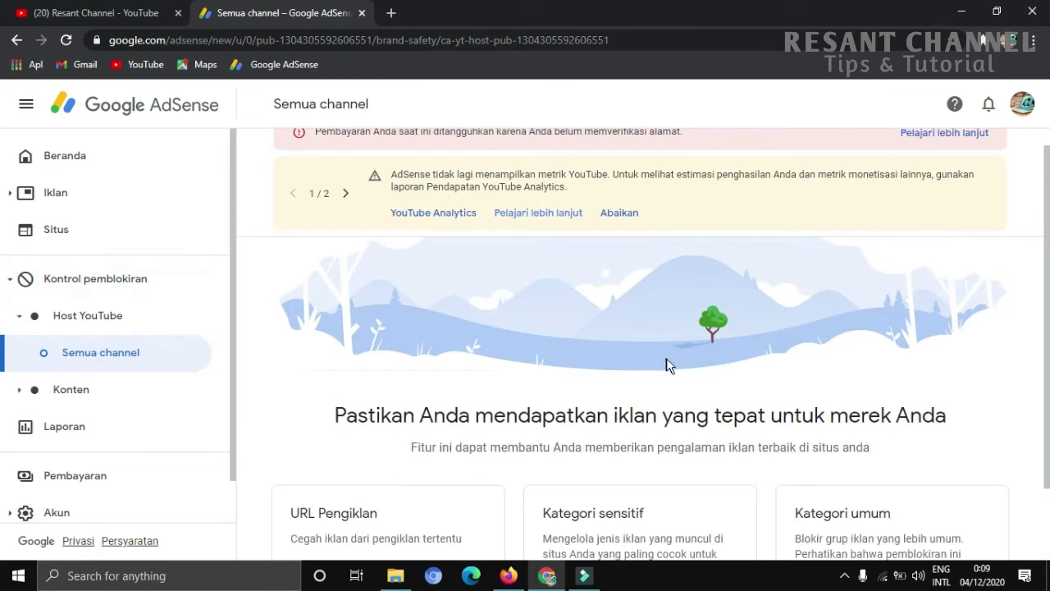
pyautogui.click(830, 515)
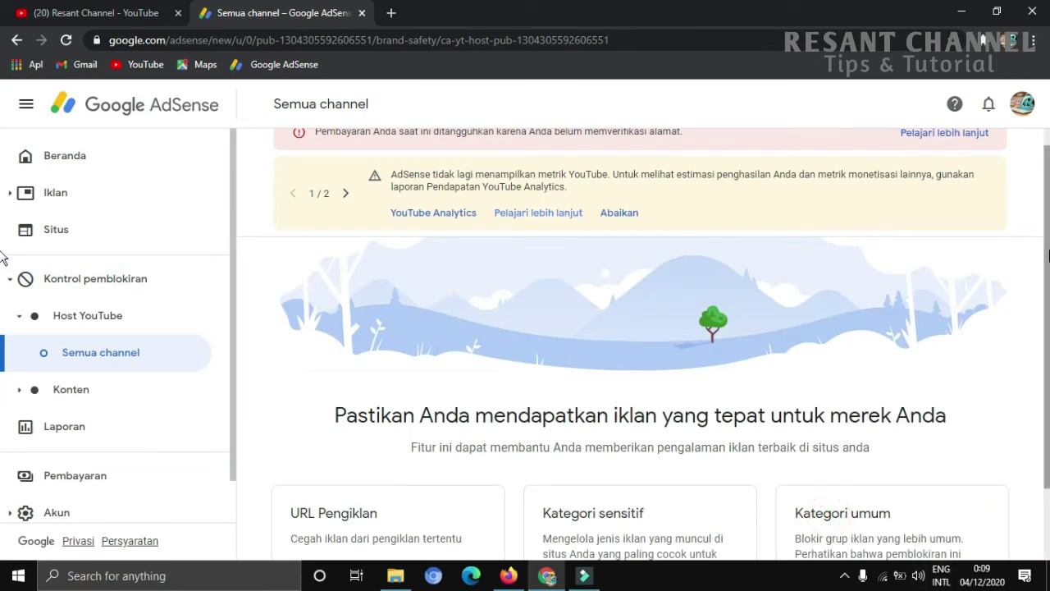
pyautogui.scroll(-1, 3, 257)
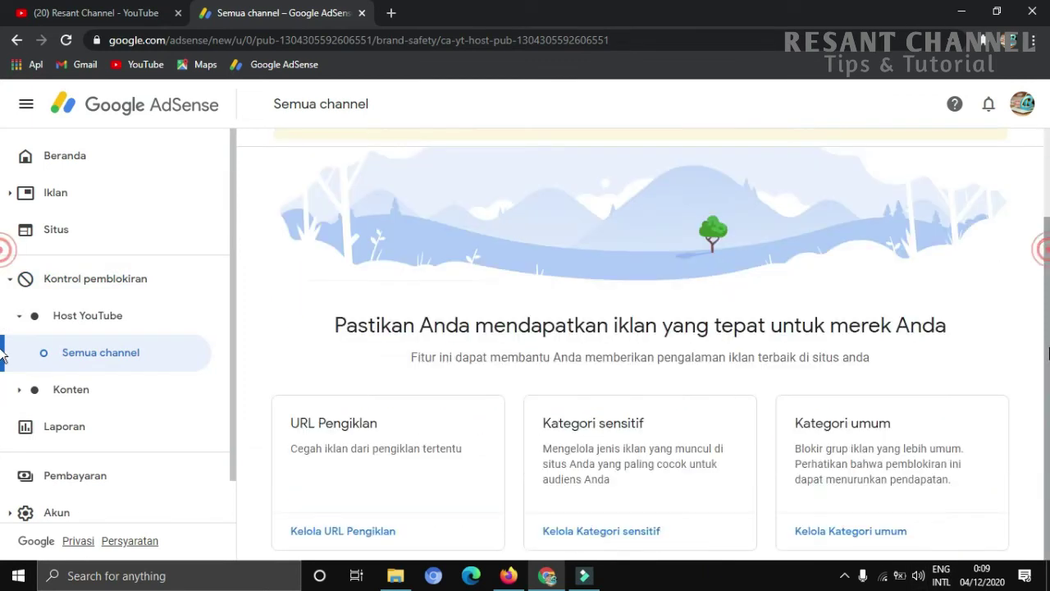
pyautogui.click(821, 531)
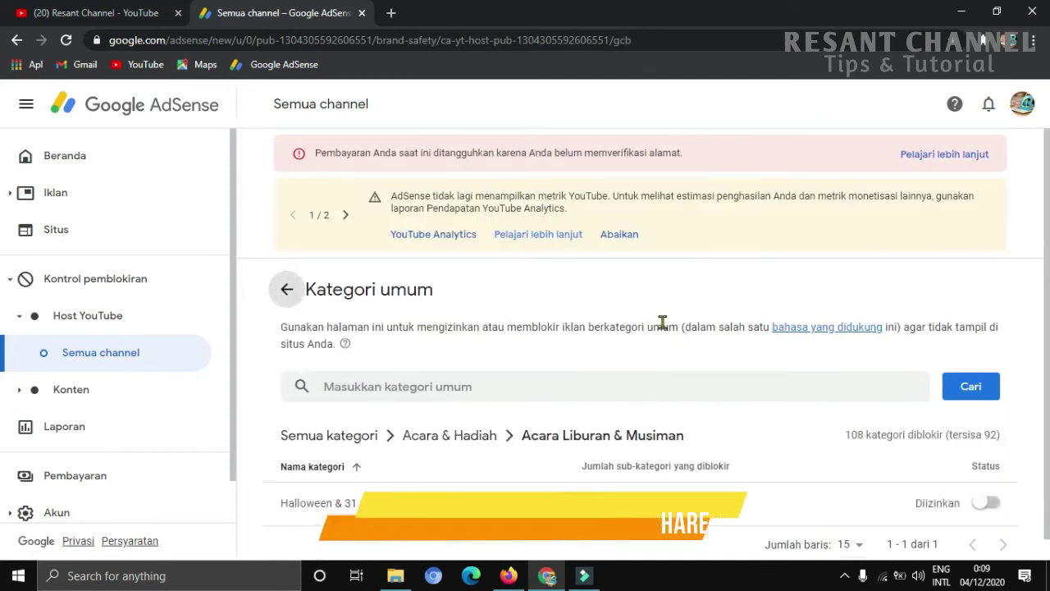
# Go back up from Acara Liburan & Musiman through Acara & Hadiah to the full Semua kategori list.
pyautogui.scroll(-1, 3, 378)
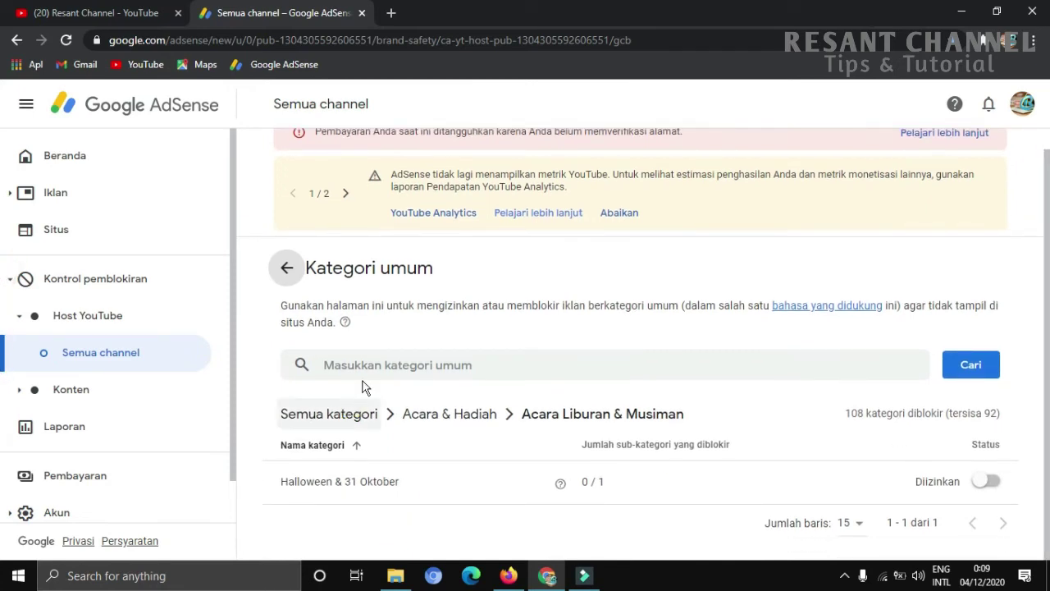
pyautogui.click(434, 418)
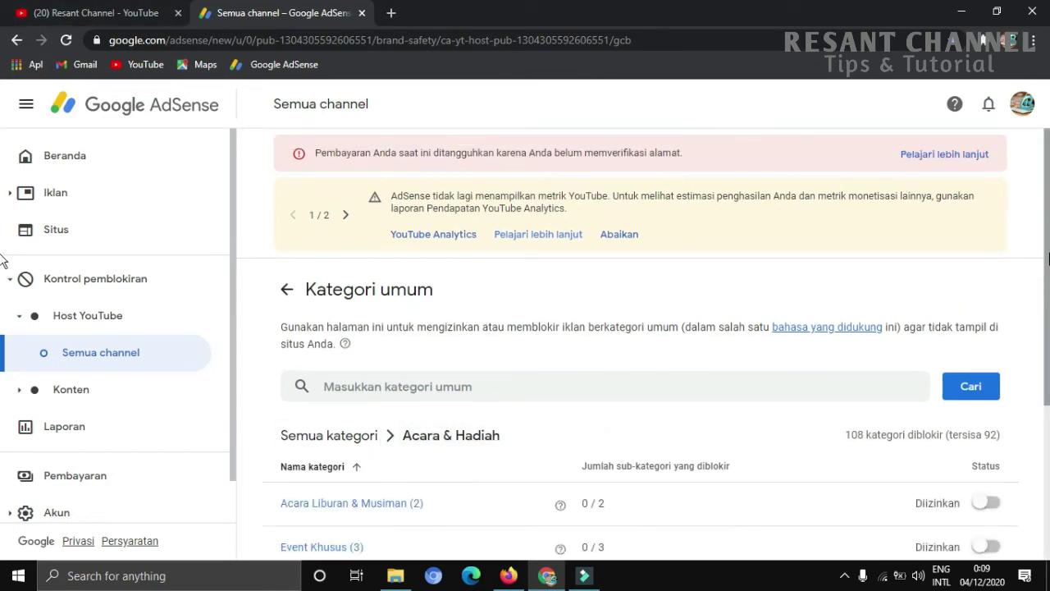
pyautogui.scroll(-2, 4, 284)
pyautogui.scroll(-3, 328, 246)
pyautogui.click(328, 192)
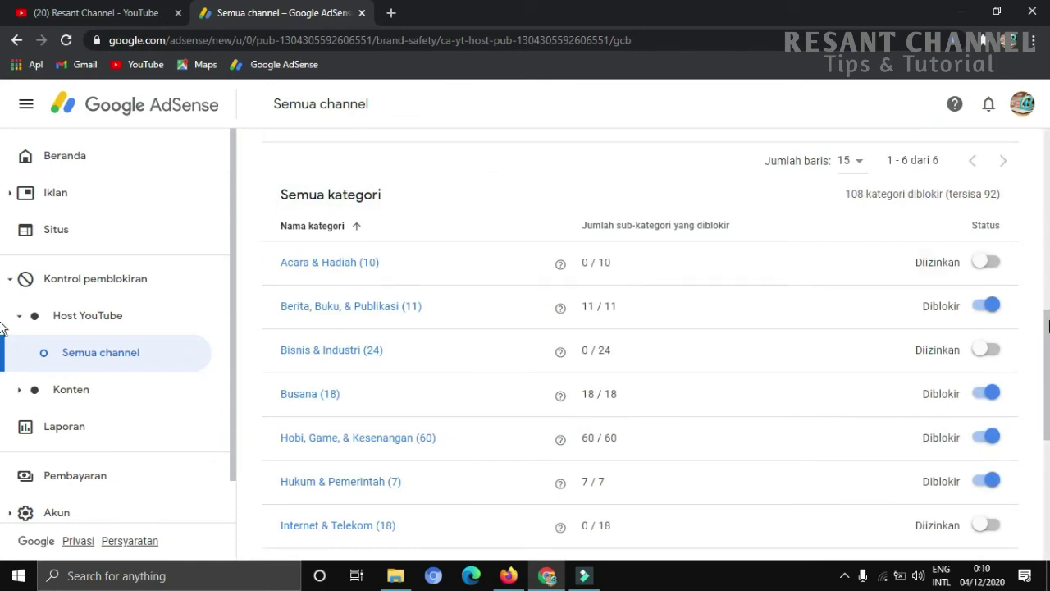
# Block the Keuangan category in the Semua kategori list.
pyautogui.scroll(-1, 3, 338)
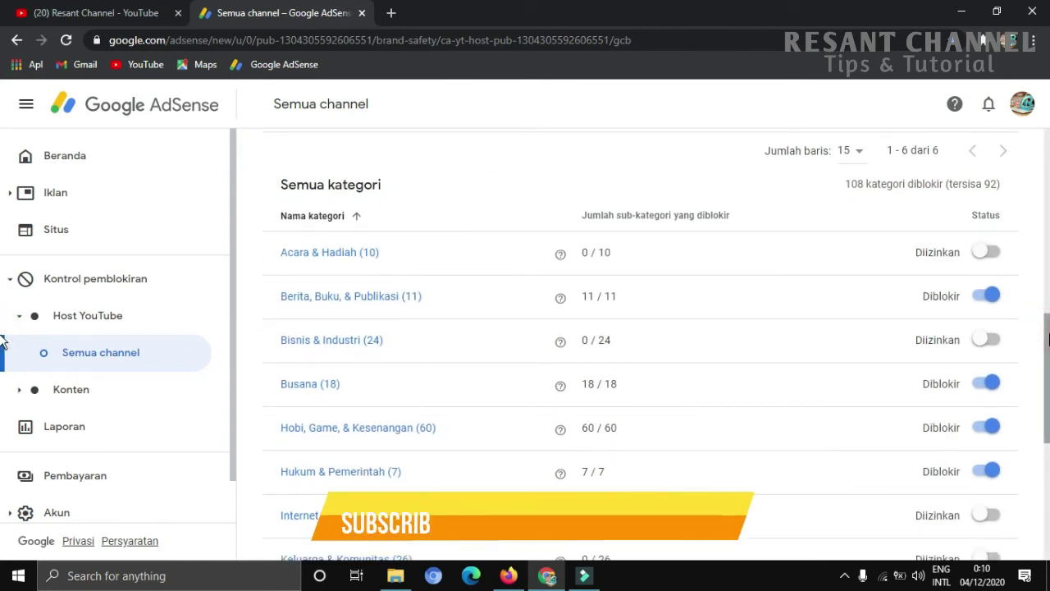
pyautogui.scroll(-2, 2, 364)
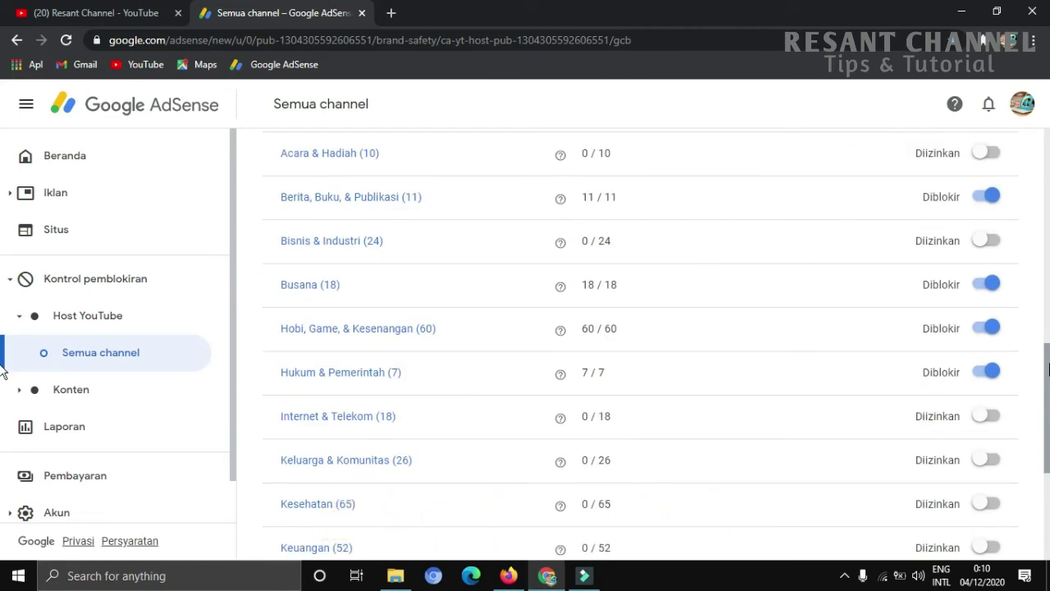
pyautogui.scroll(-1, 2, 372)
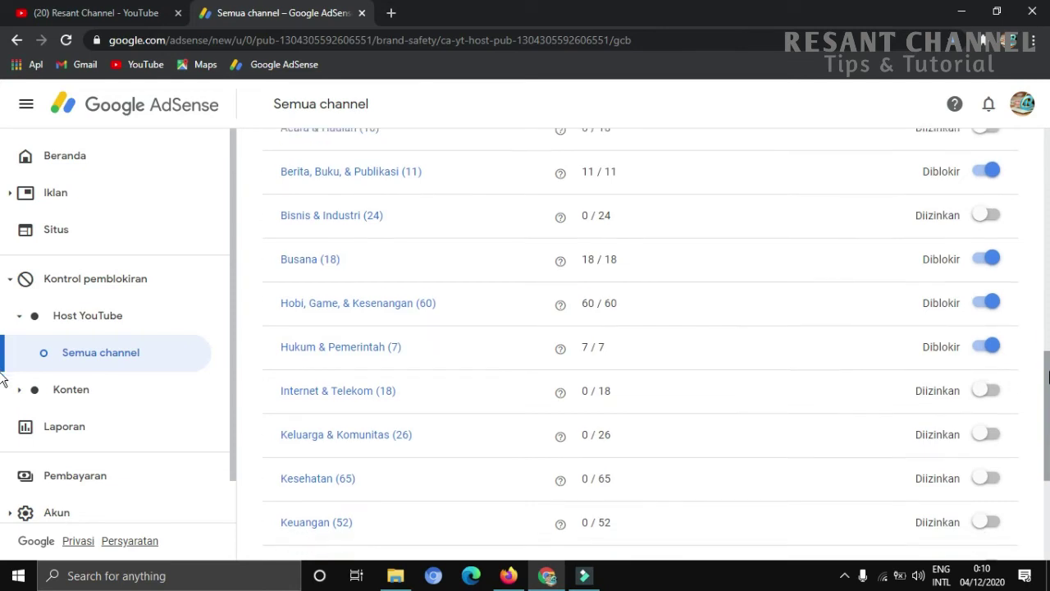
pyautogui.scroll(-1, 2, 380)
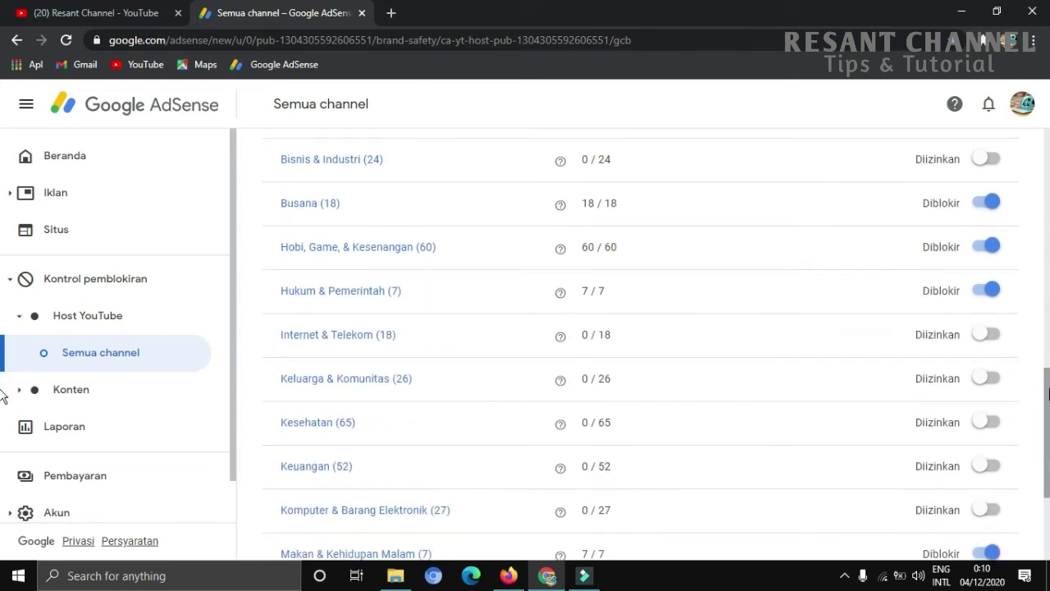
pyautogui.scroll(-4, 3, 402)
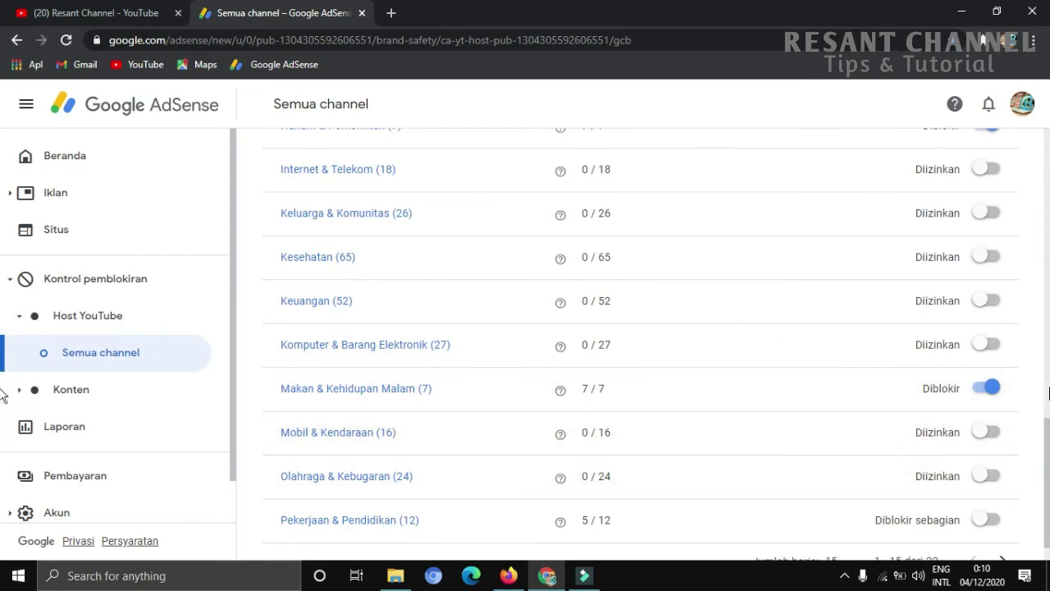
pyautogui.scroll(-1, 2, 460)
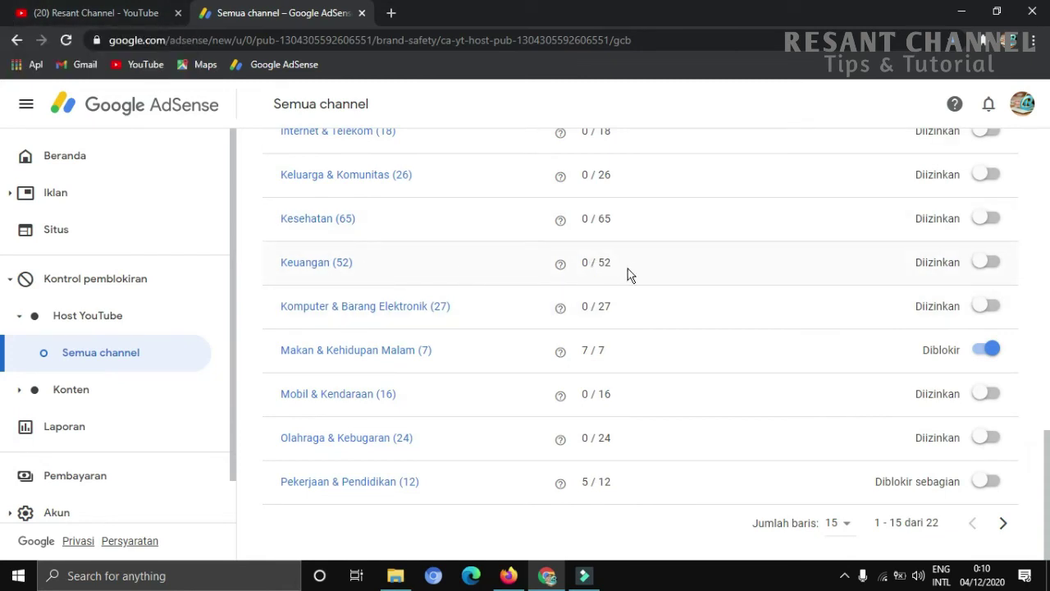
pyautogui.click(985, 262)
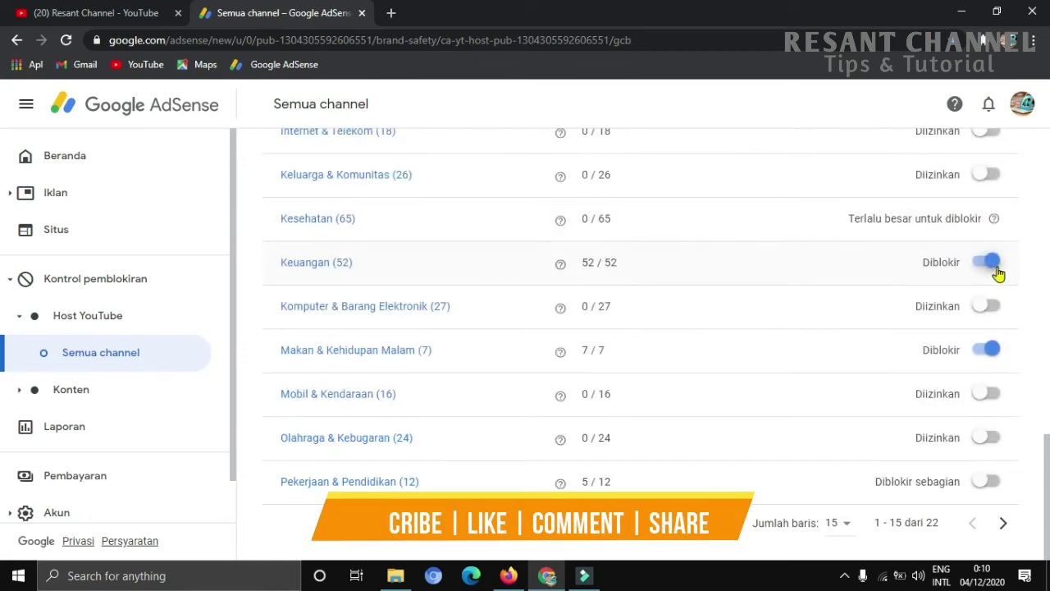
# Read the help note on the Kesehatan category's blocking status, and review the Kategori yang diblokir list and its blocked total.
pyautogui.click(993, 221)
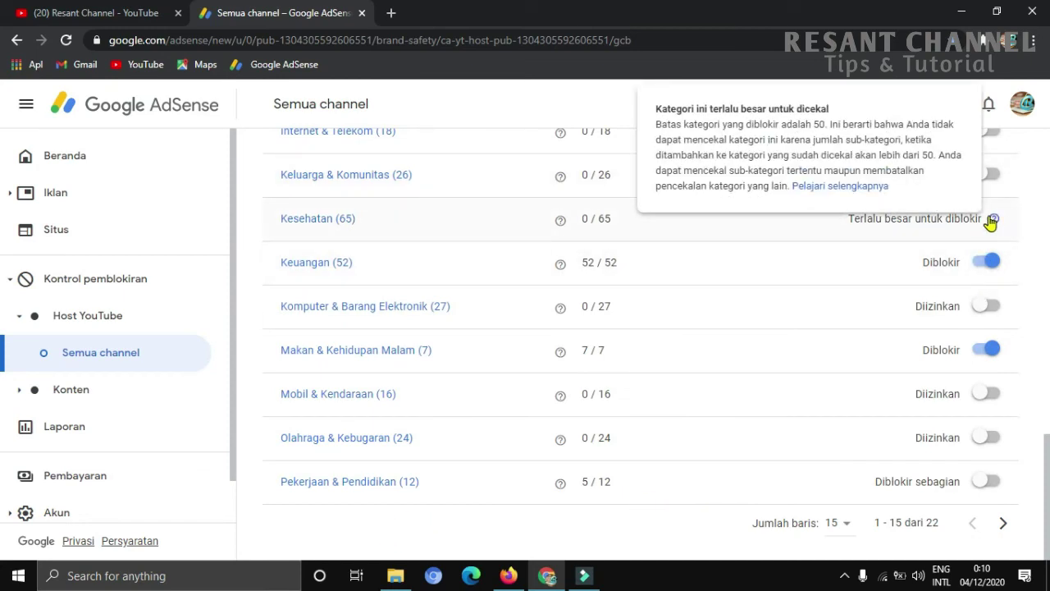
pyautogui.click(992, 220)
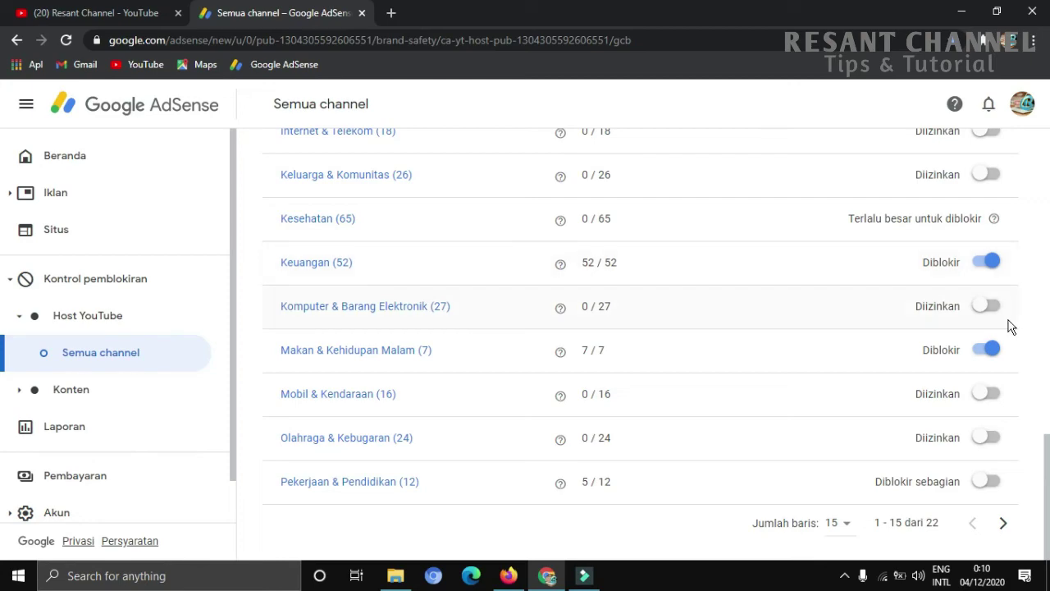
pyautogui.moveTo(1047, 483); pyautogui.dragTo(1043, 226)
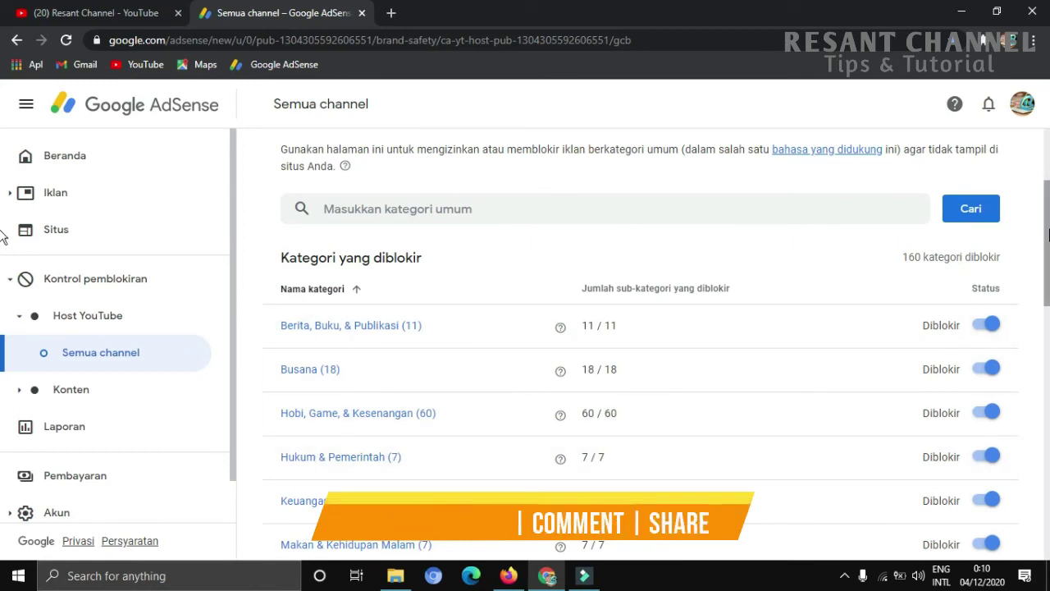
pyautogui.moveTo(1047, 233); pyautogui.dragTo(1047, 241)
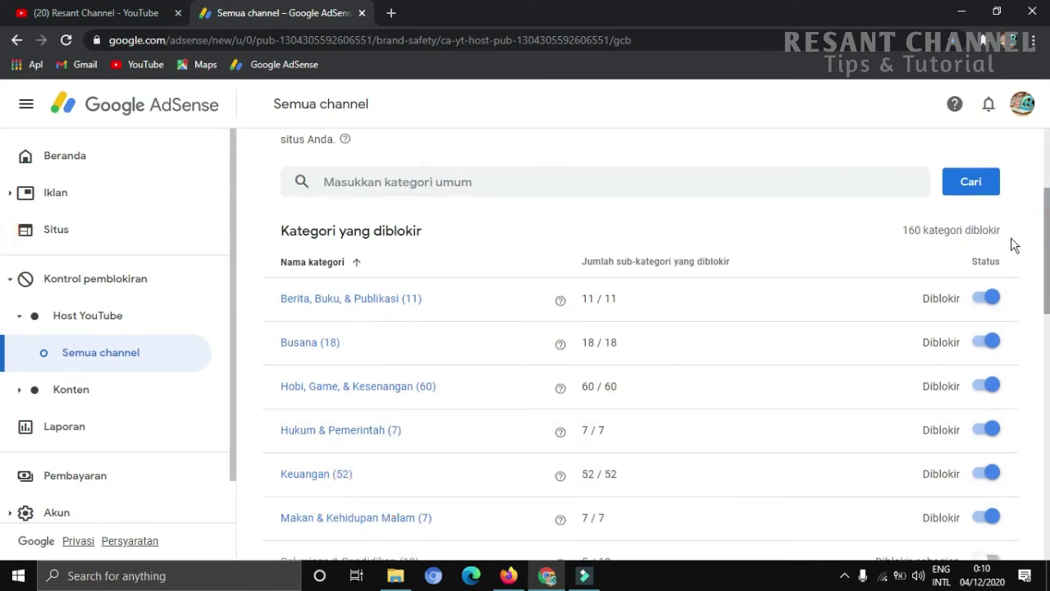
# Open the blocked Busana category and examine its subcategories and their blocking status in both category lists.
pyautogui.click(321, 343)
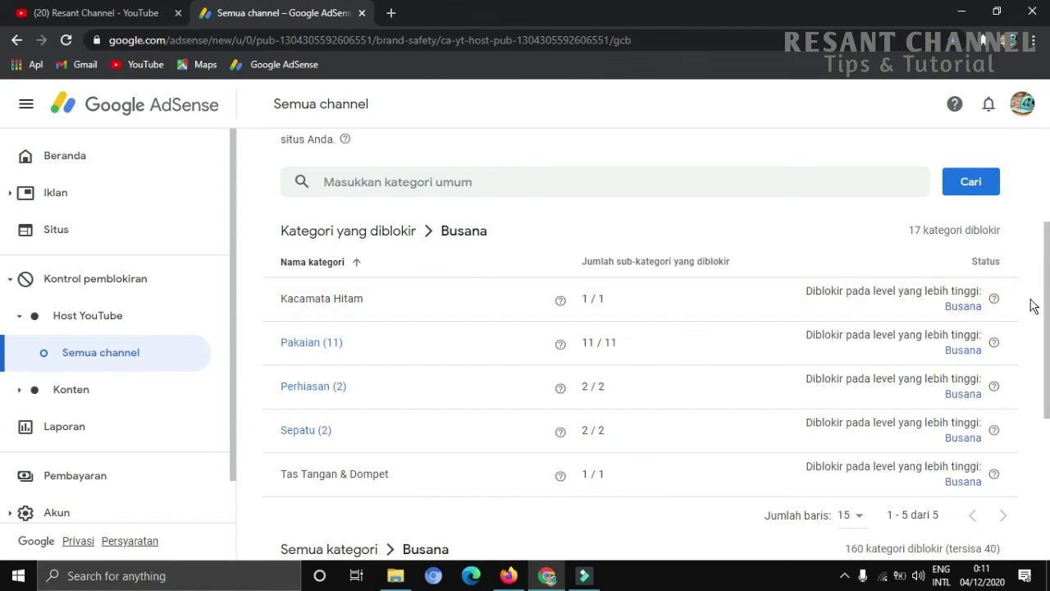
pyautogui.scroll(1, 1046, 285)
pyautogui.scroll(1, 1048, 233)
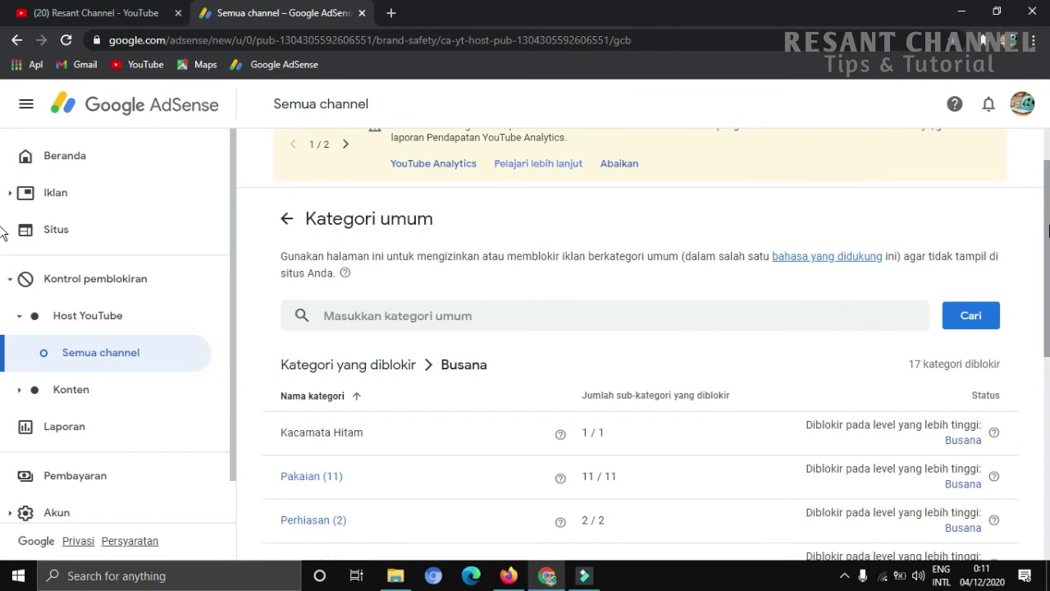
pyautogui.scroll(1, 1047, 232)
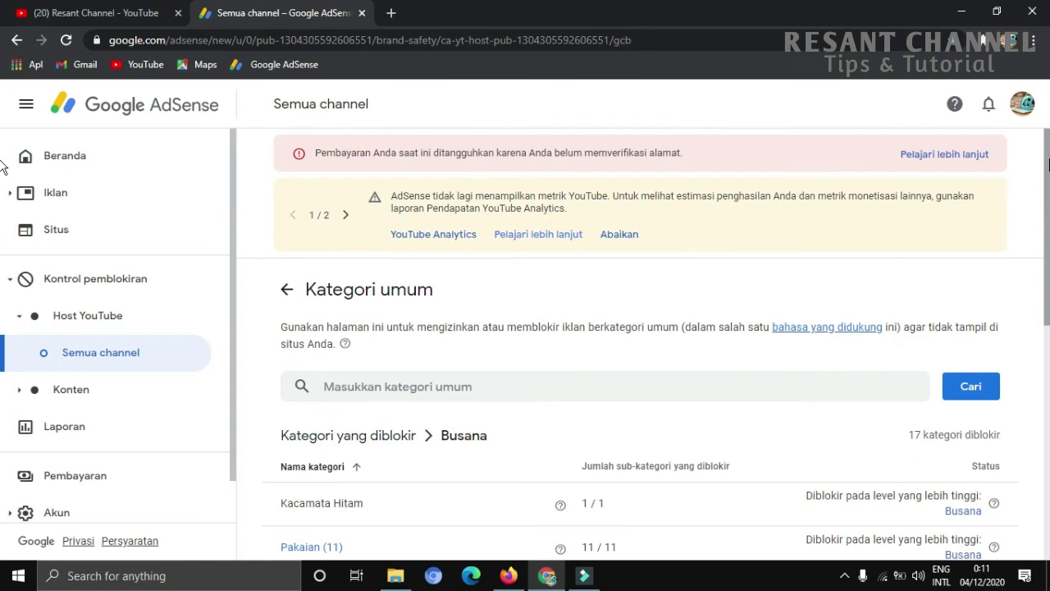
pyautogui.scroll(-2, 1048, 164)
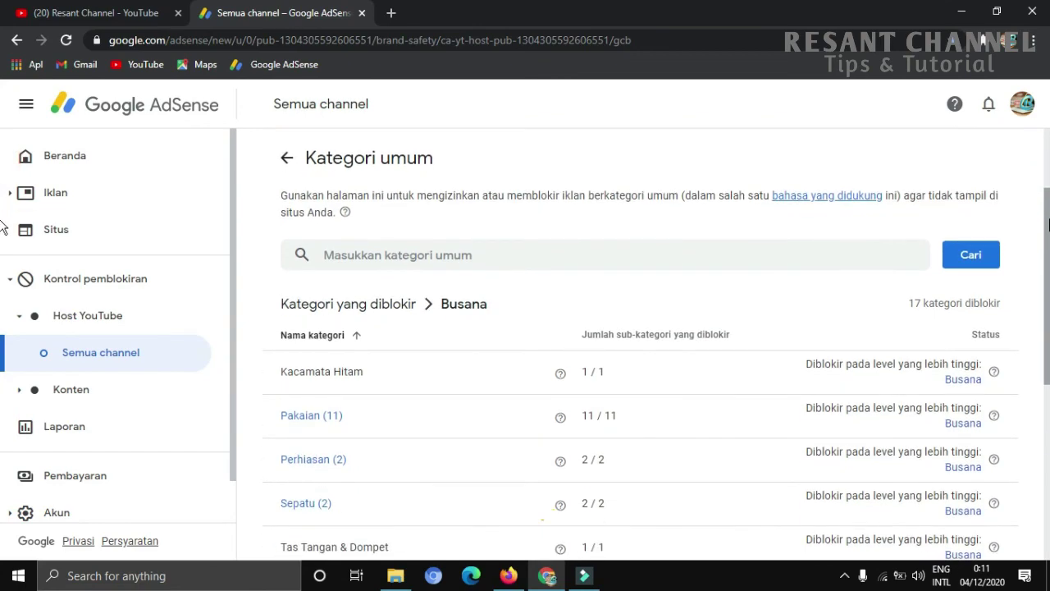
pyautogui.scroll(-4, 2, 310)
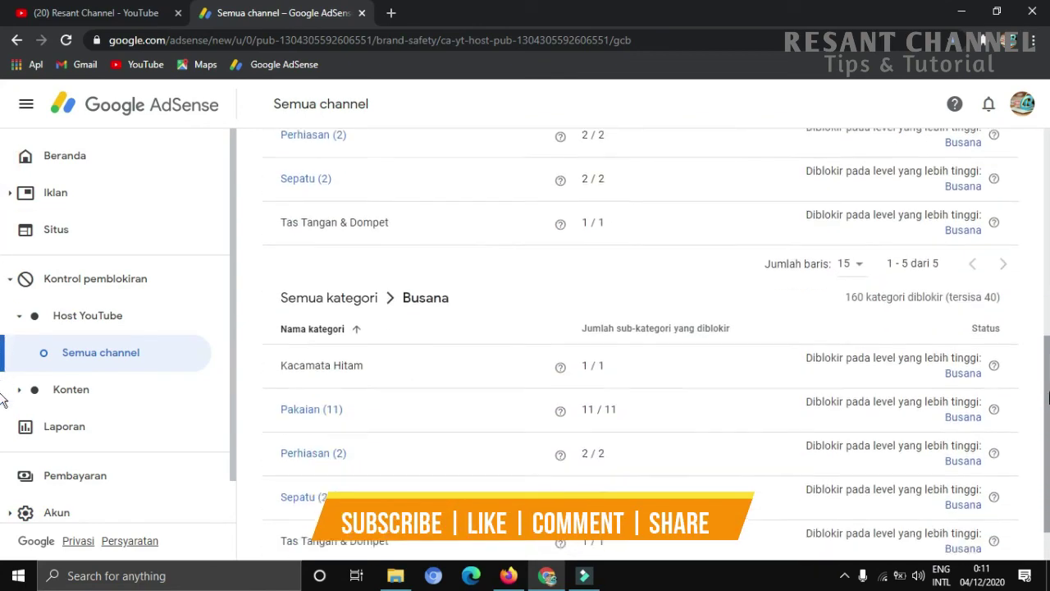
pyautogui.scroll(5, 3, 226)
pyautogui.scroll(2, 2, 228)
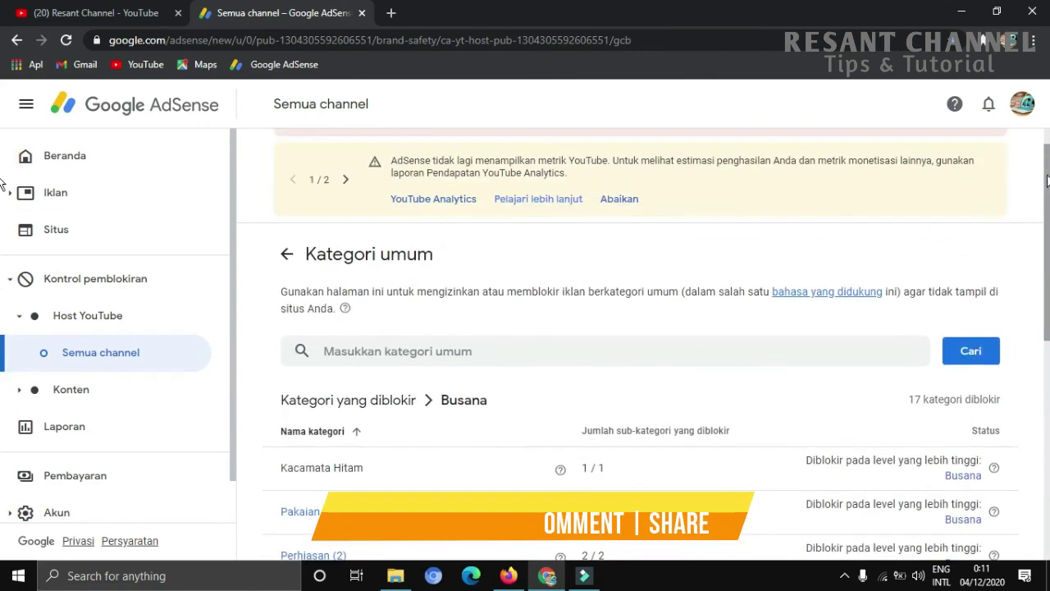